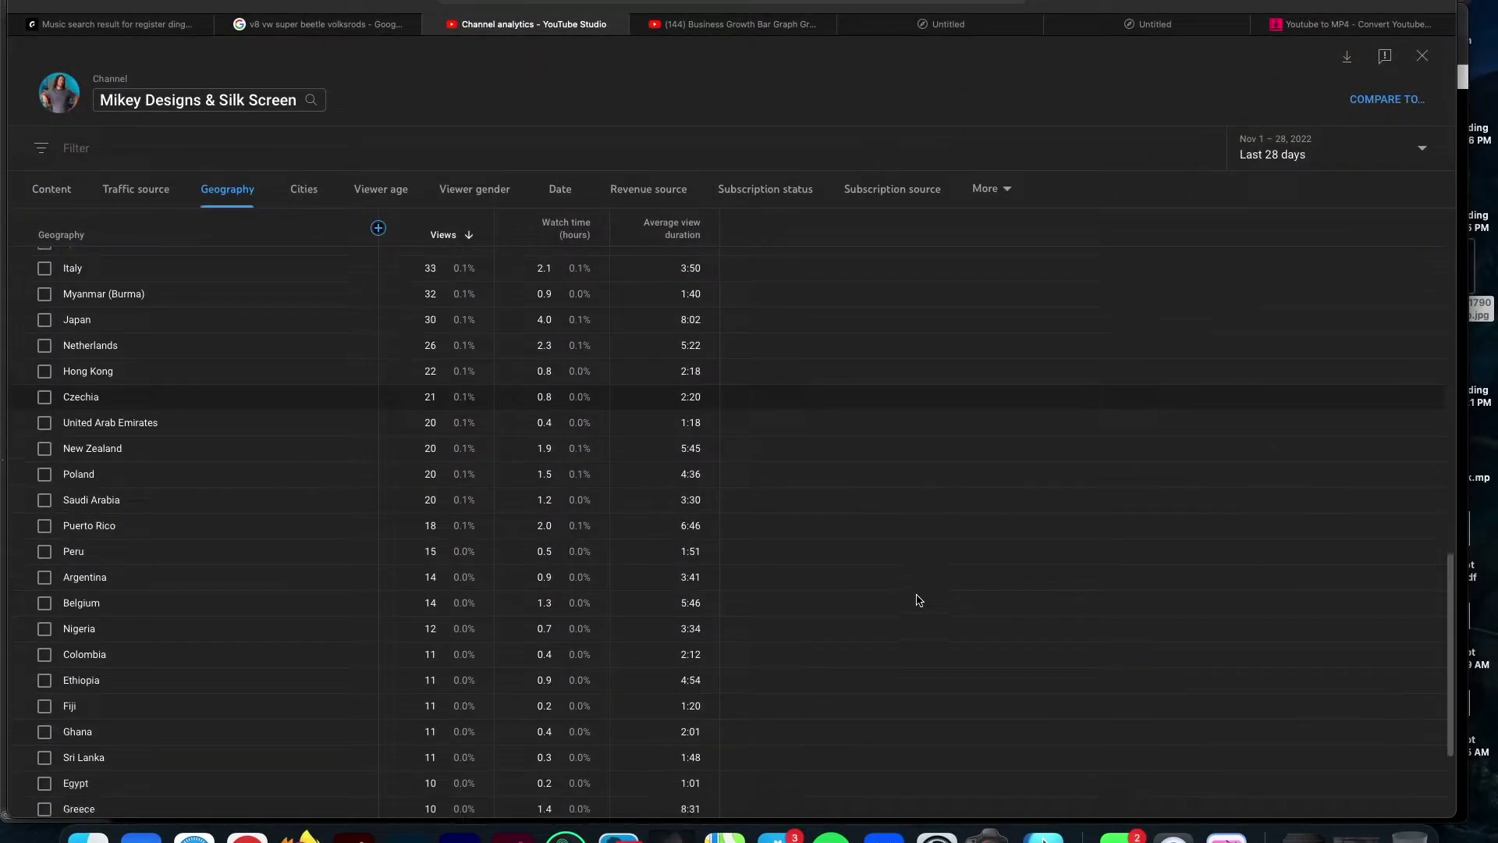
Step: Scroll the Geography country table of views and watch time for the last 28 days
scroll(916, 598, down, 2)
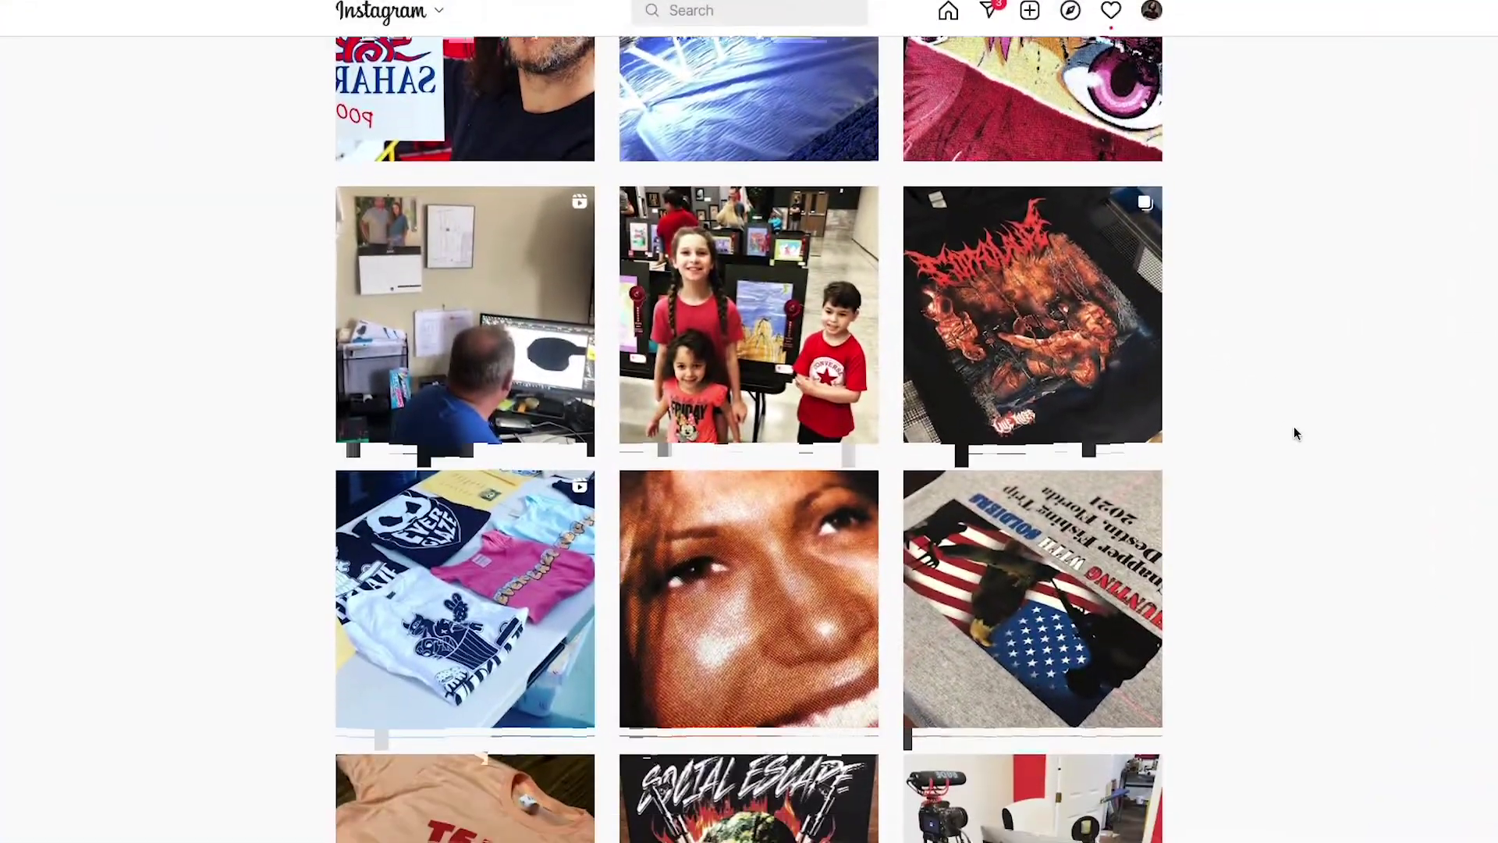
scroll(1294, 427, down, 6)
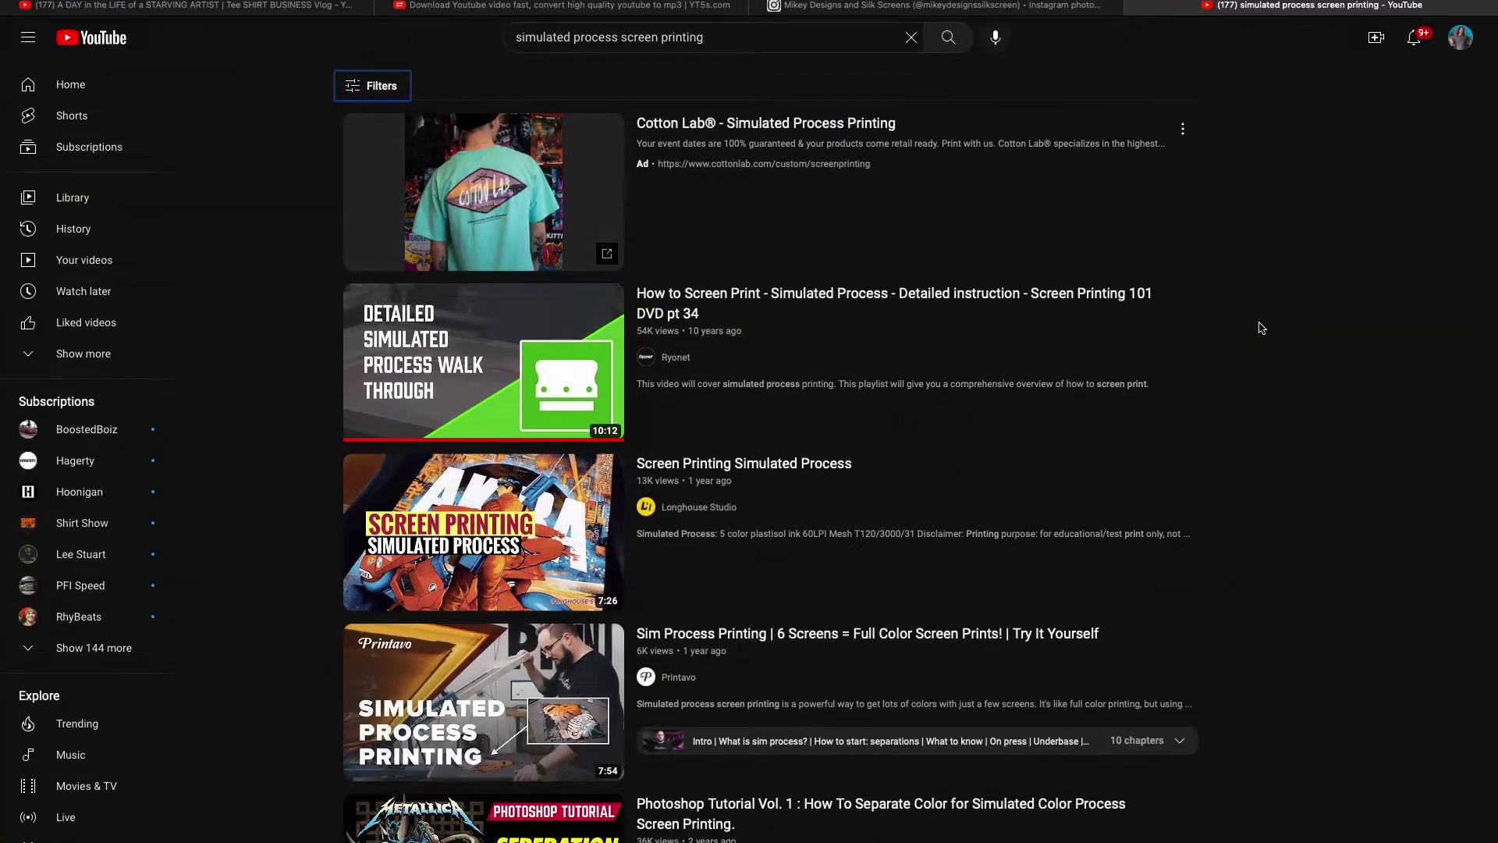
Step: Scroll the 'simulated process screen printing' results down to the Ryonet emulsion videos
scroll(1258, 322, down, 4)
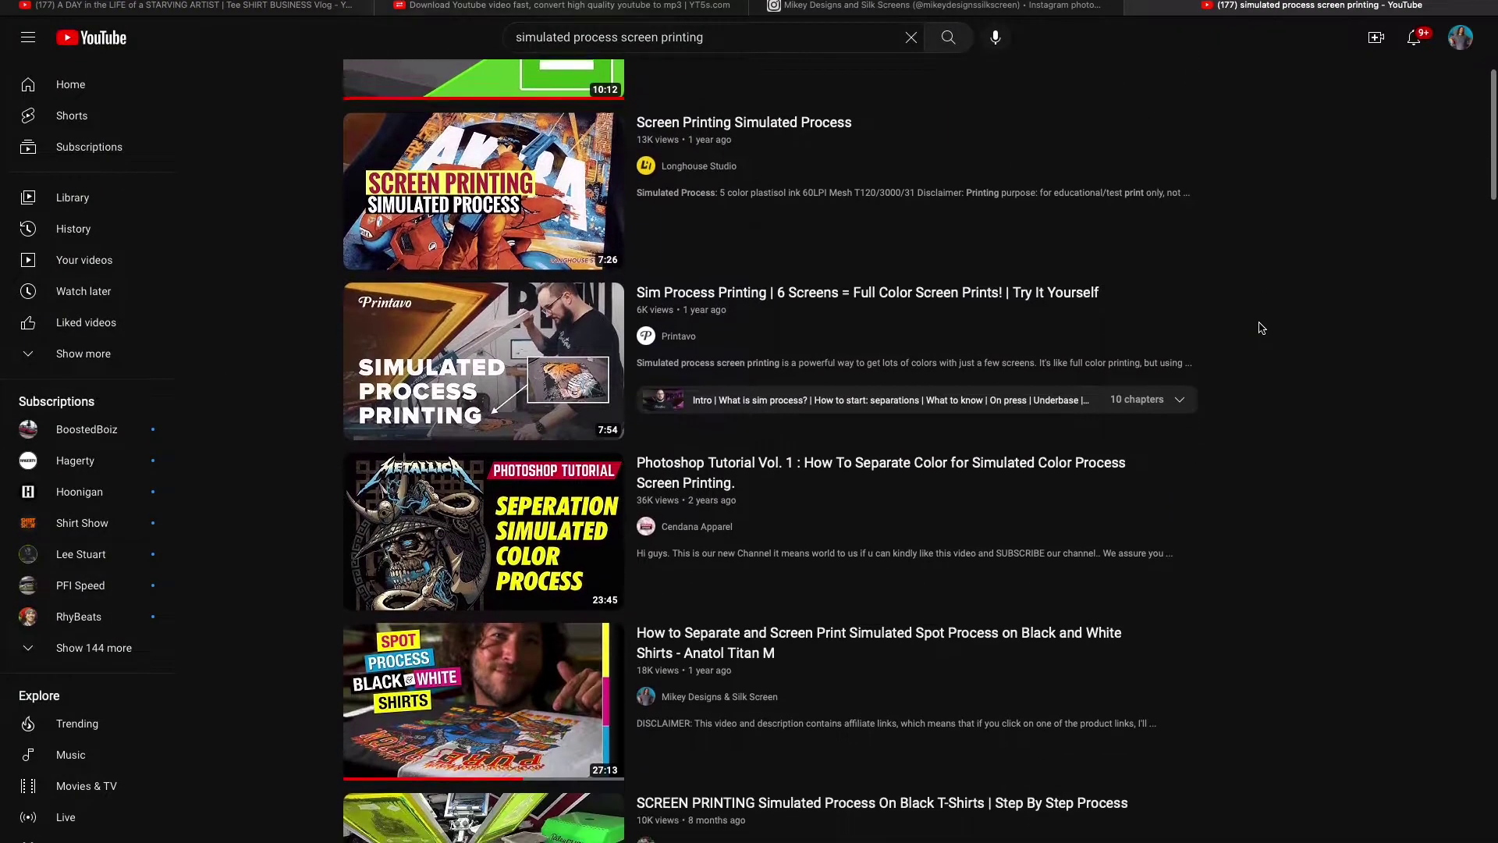
scroll(1261, 328, down, 3)
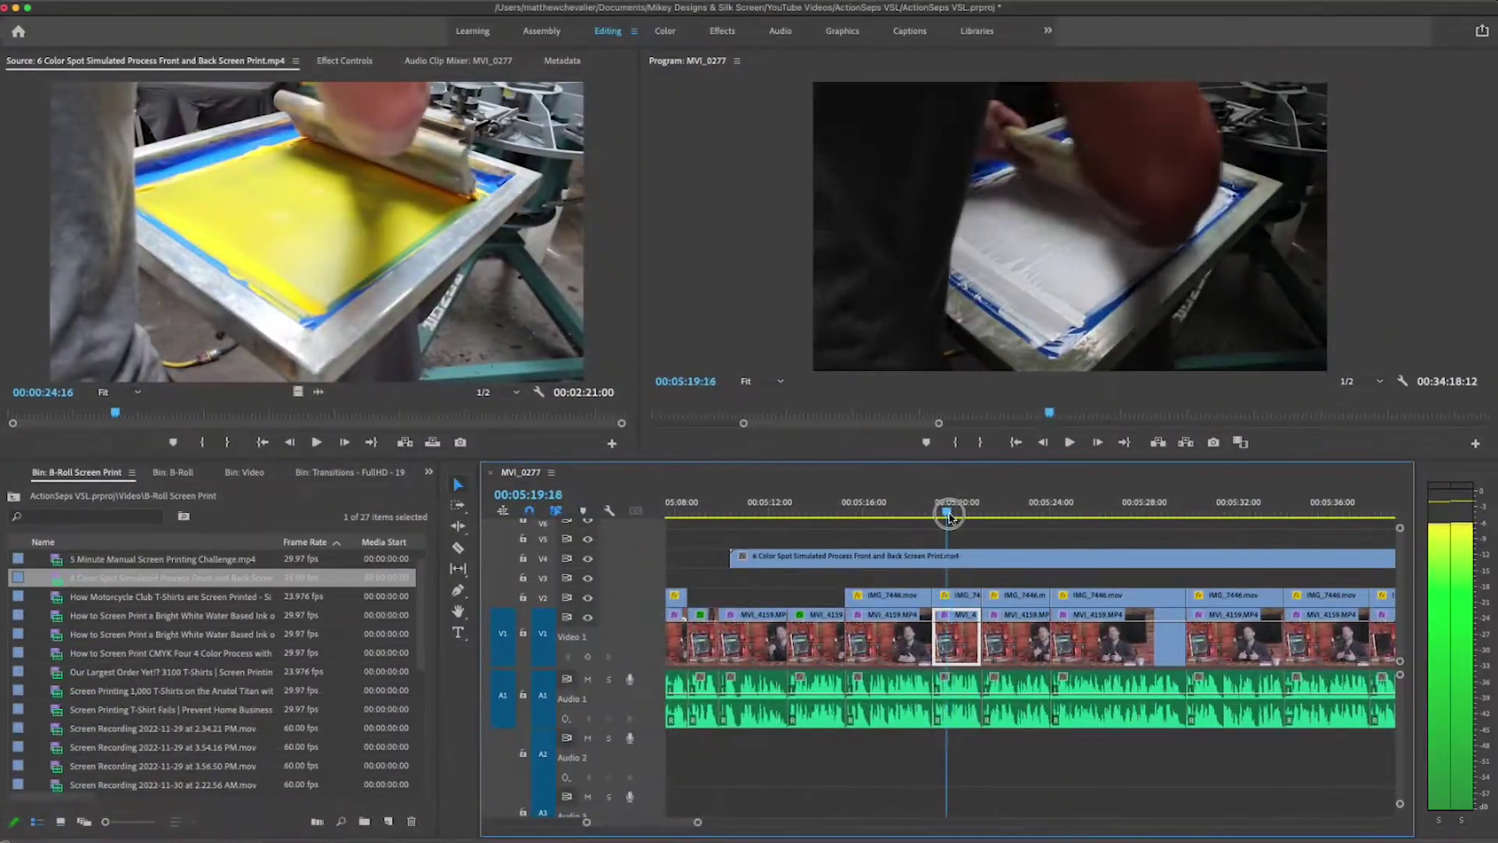
Step: Scrub the playhead to about 00:00:11:19 to preview the yellow screen wipe
drag(950, 513, 1022, 518)
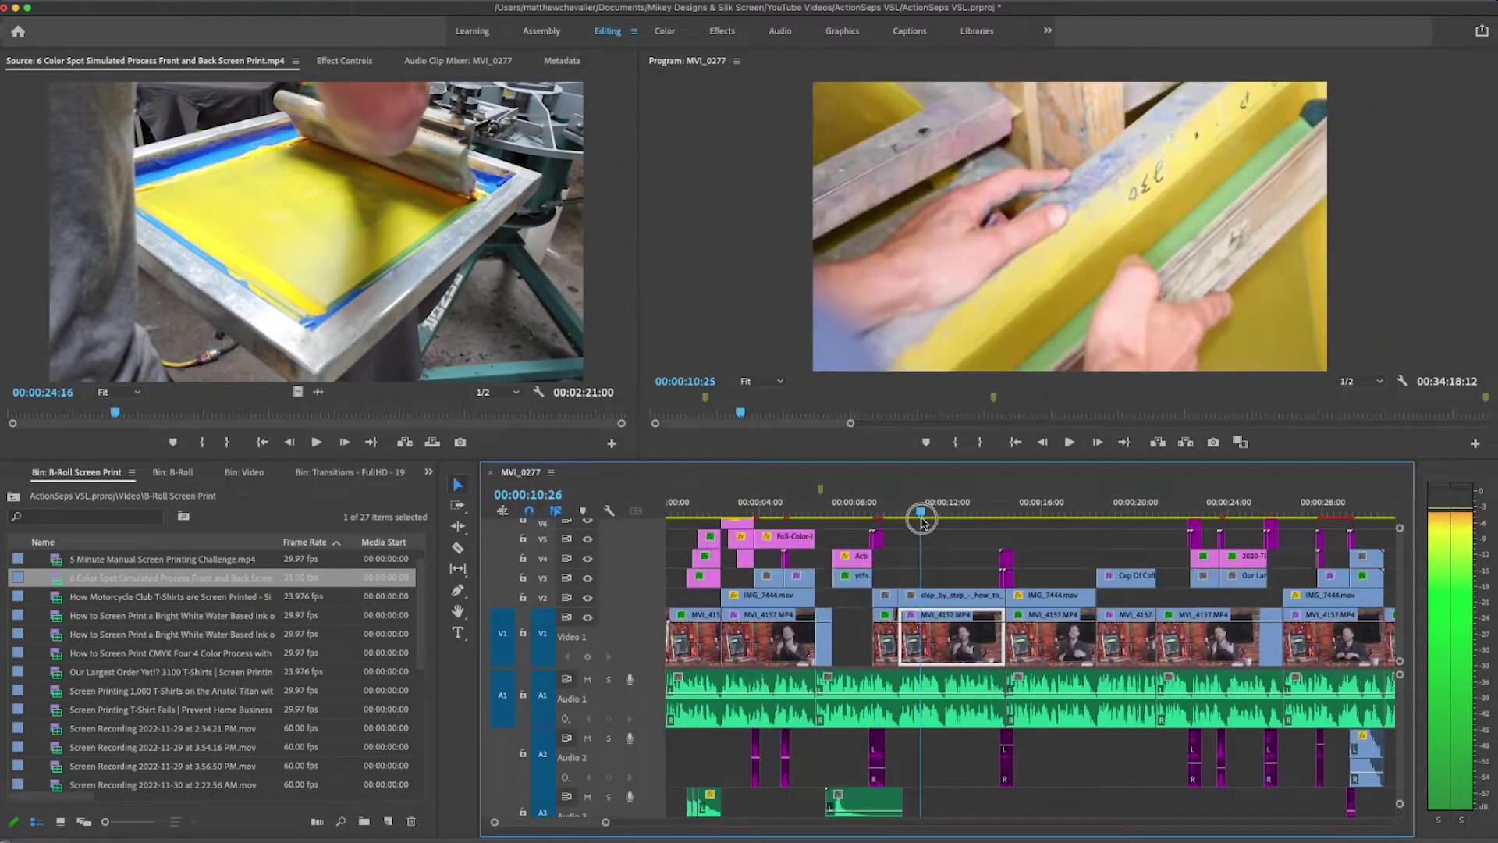
drag(922, 521, 961, 521)
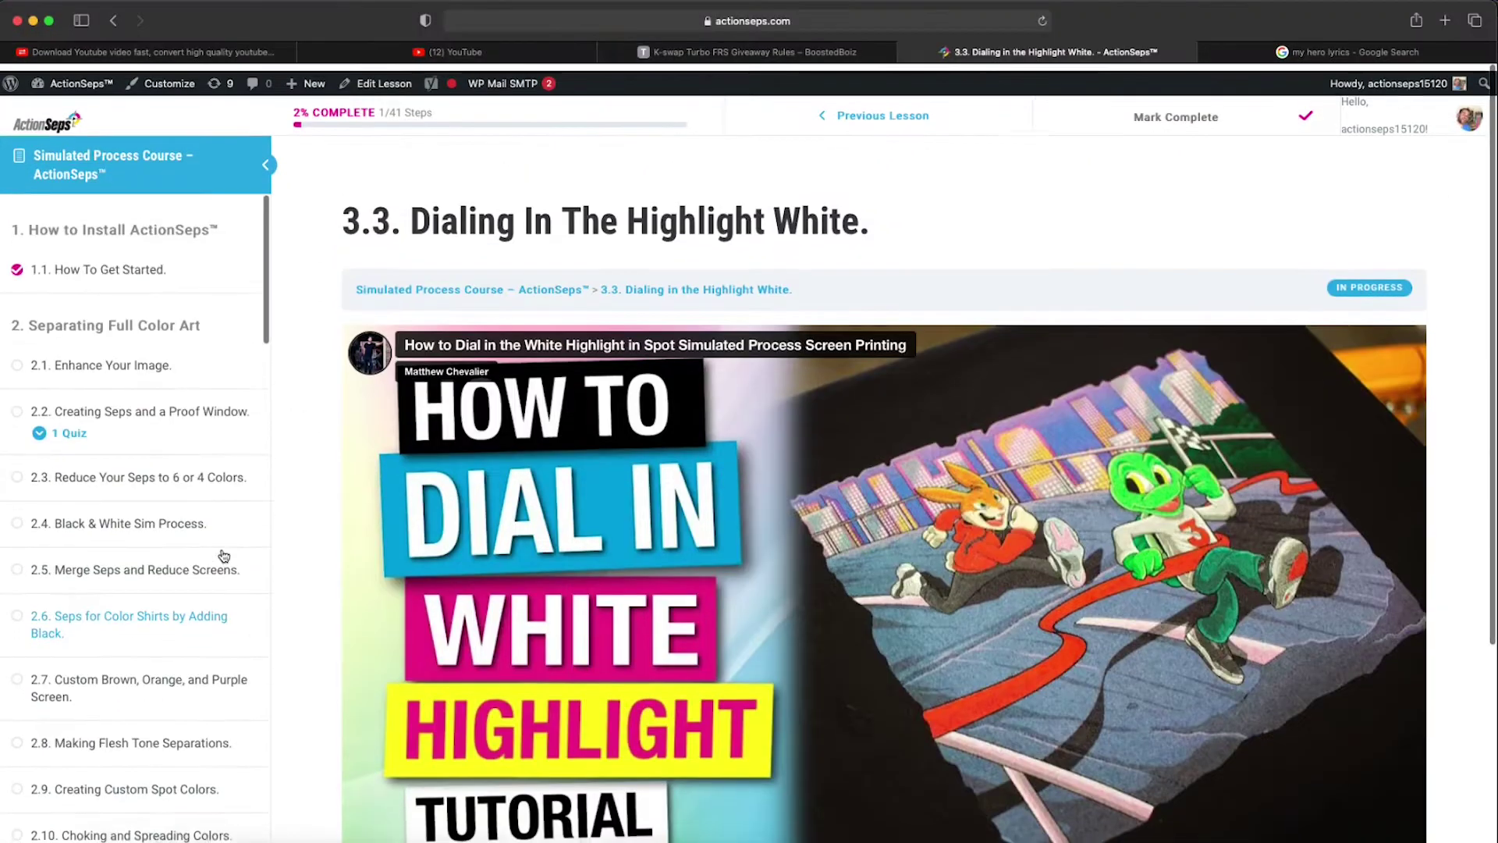
Step: Scroll the course sidebar and open the ActionSeps™ Quiz under lesson 2.13
scroll(223, 554, down, 6)
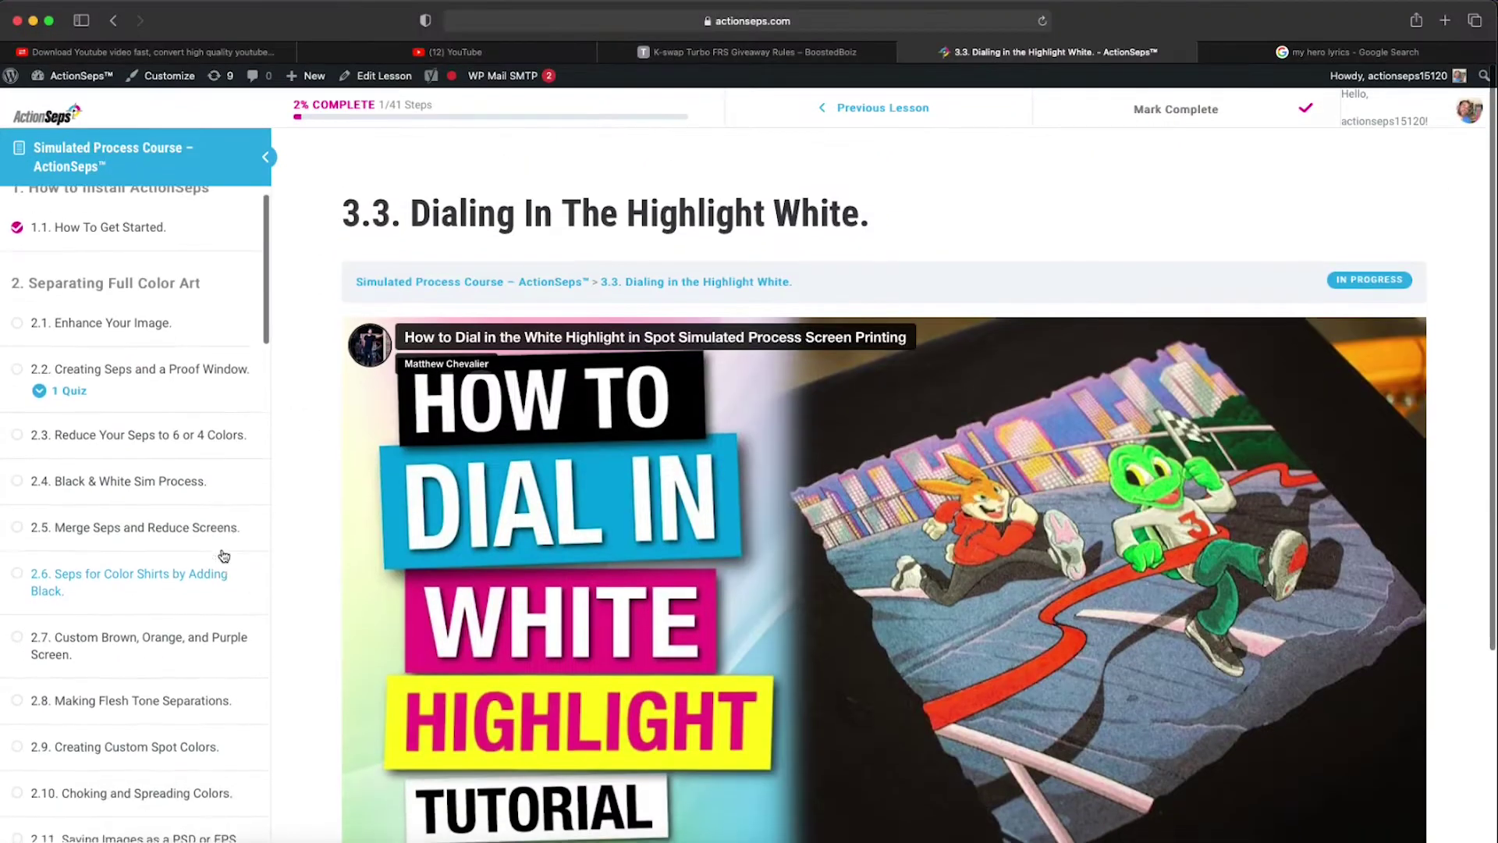
scroll(222, 550, down, 5)
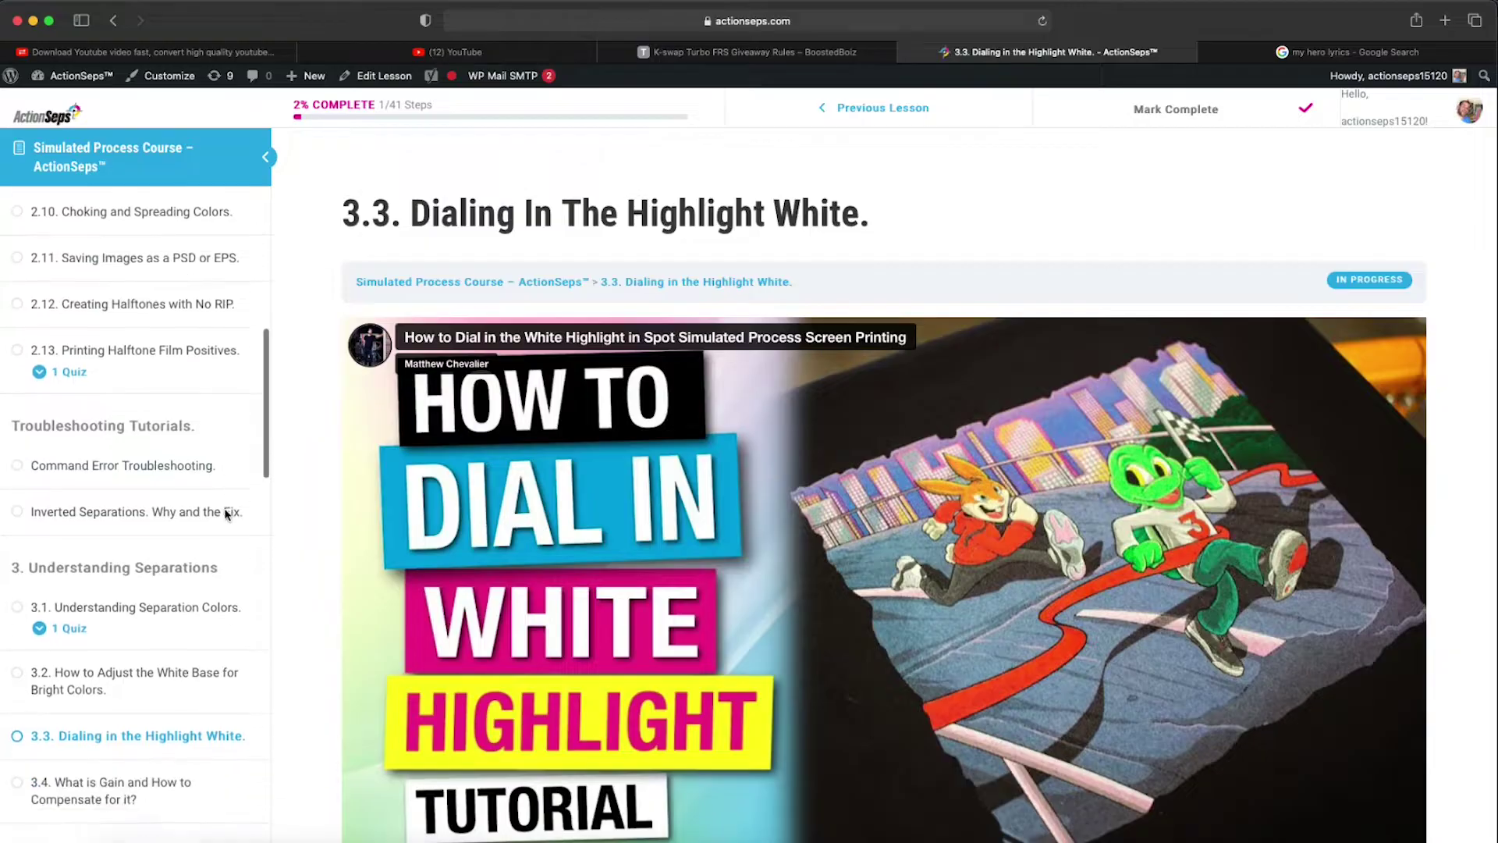
click(74, 368)
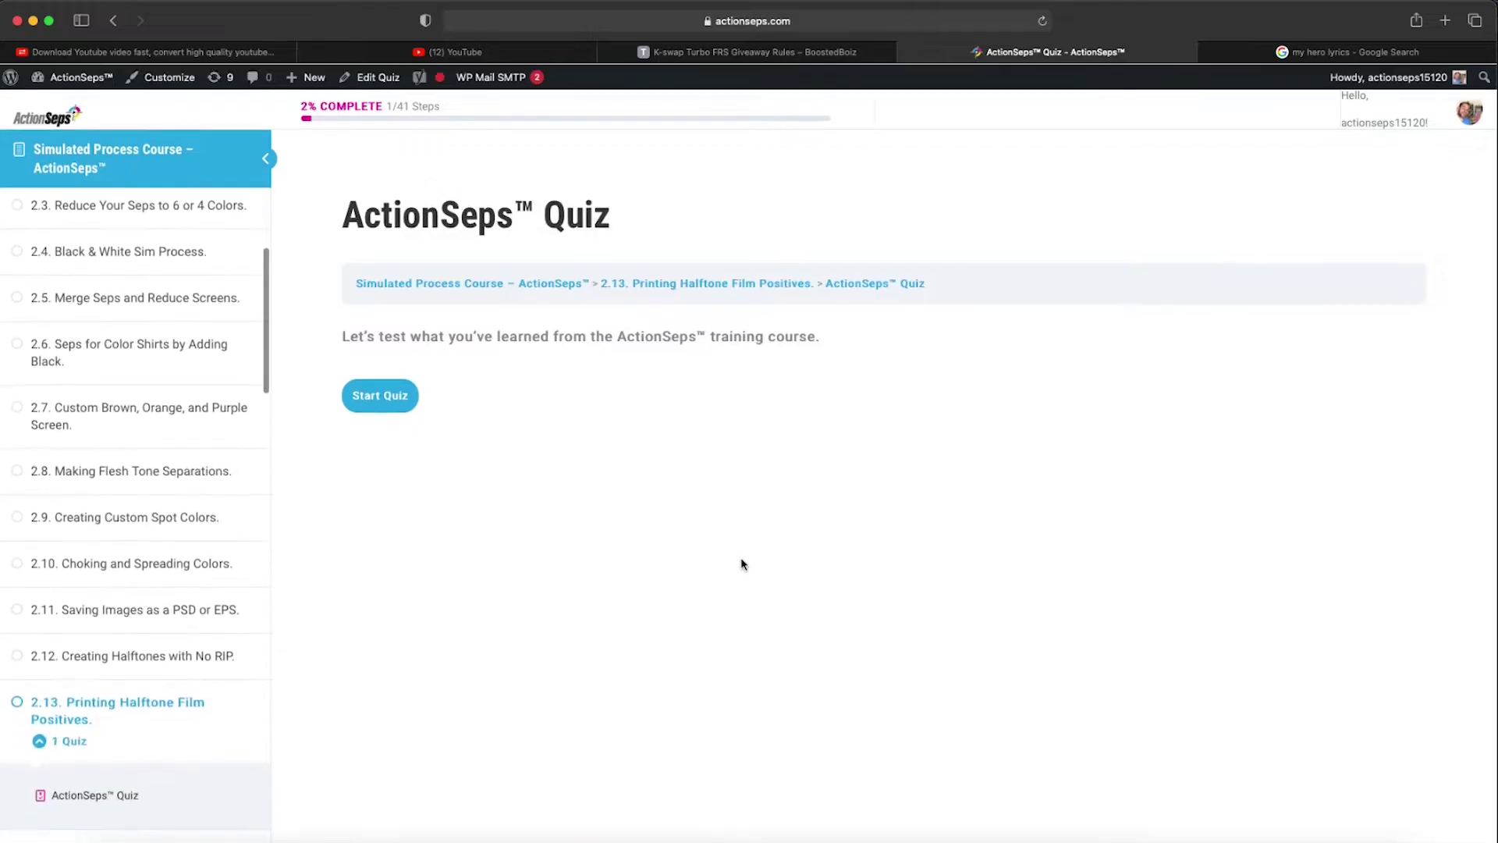
Step: Start the ActionSeps™ Quiz, then scroll down and back up the page
click(380, 394)
scroll(806, 530, down, 3)
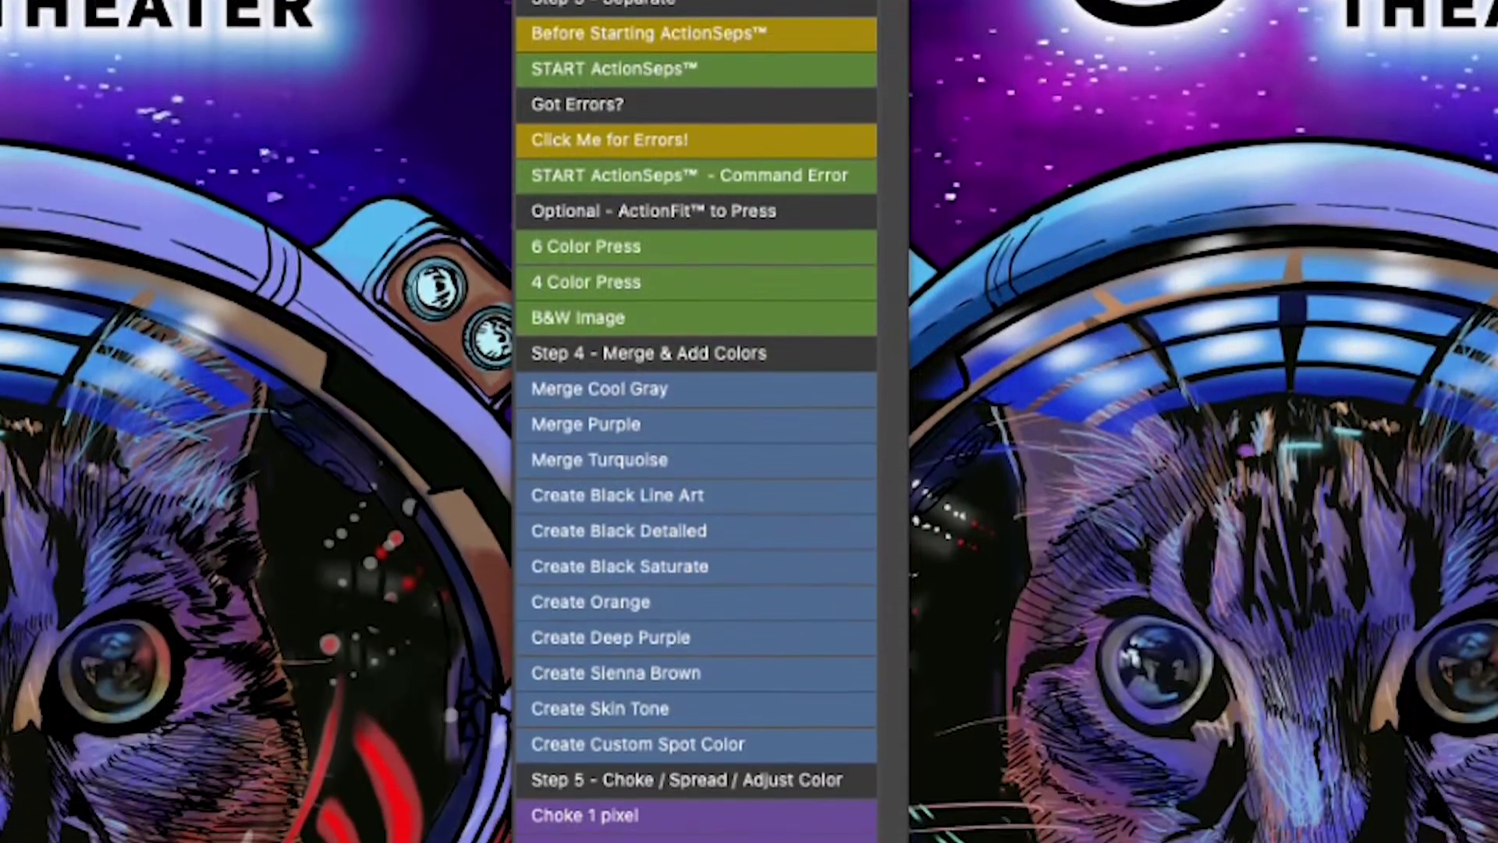
scroll(1354, 815, up, 2)
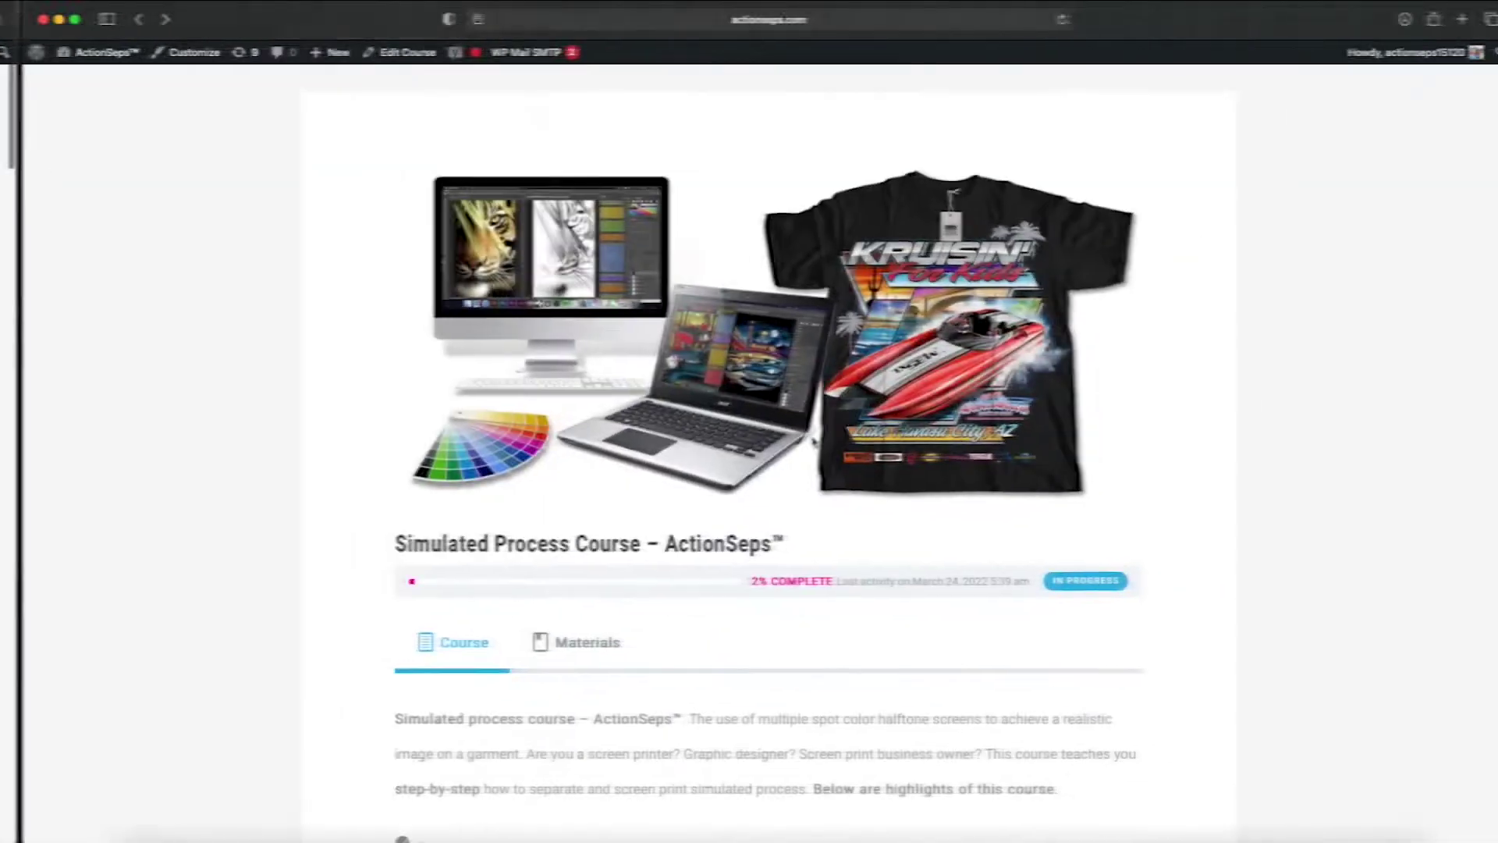
Step: Scroll to lesson 2.3 and jump its video to about 06:08 showing the Soothsayer shirt
scroll(793, 439, down, 10)
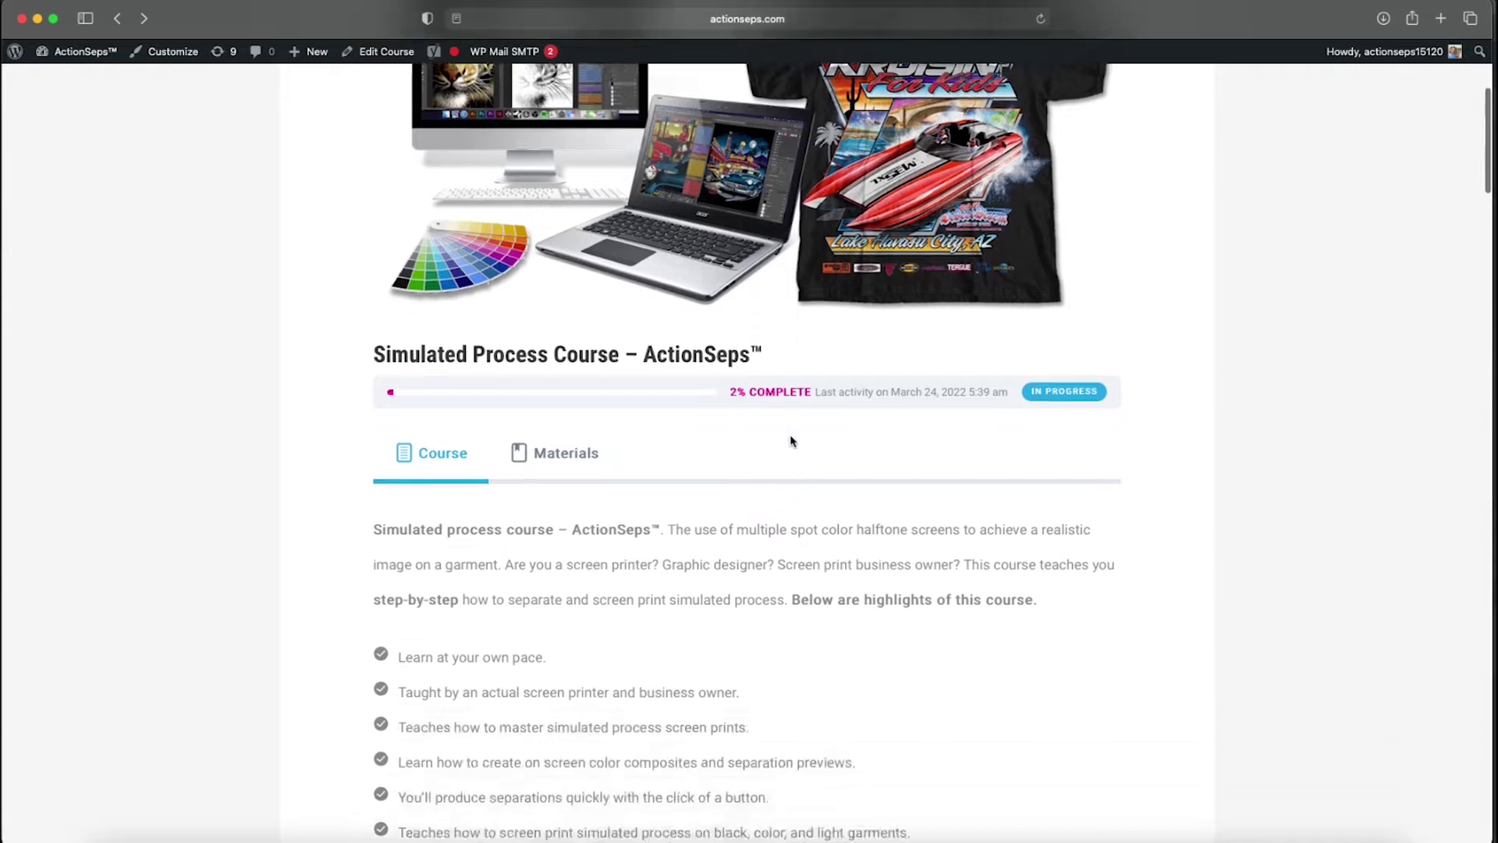
scroll(792, 440, down, 1)
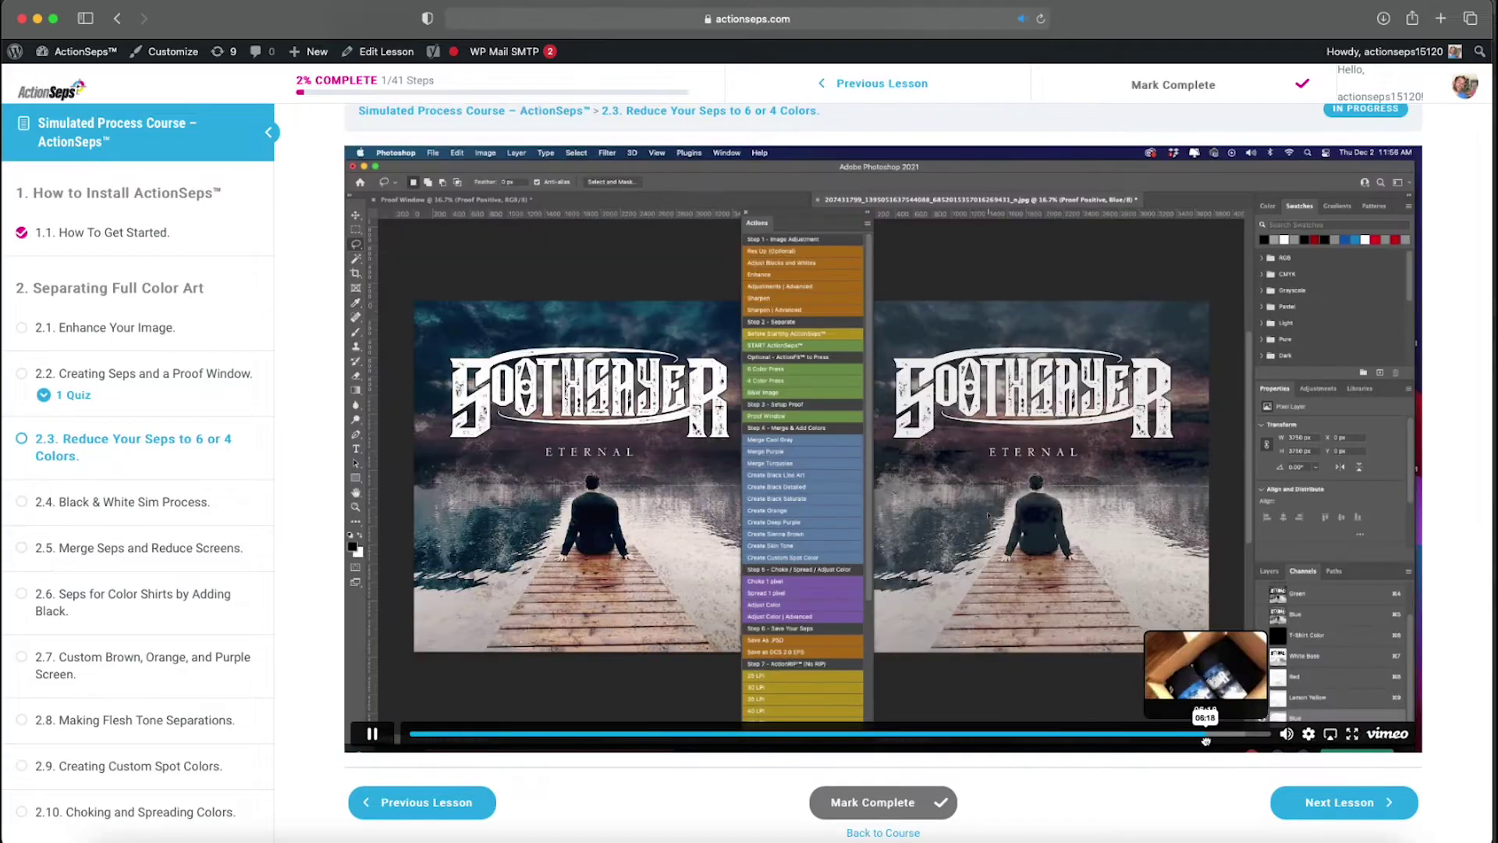
click(1184, 734)
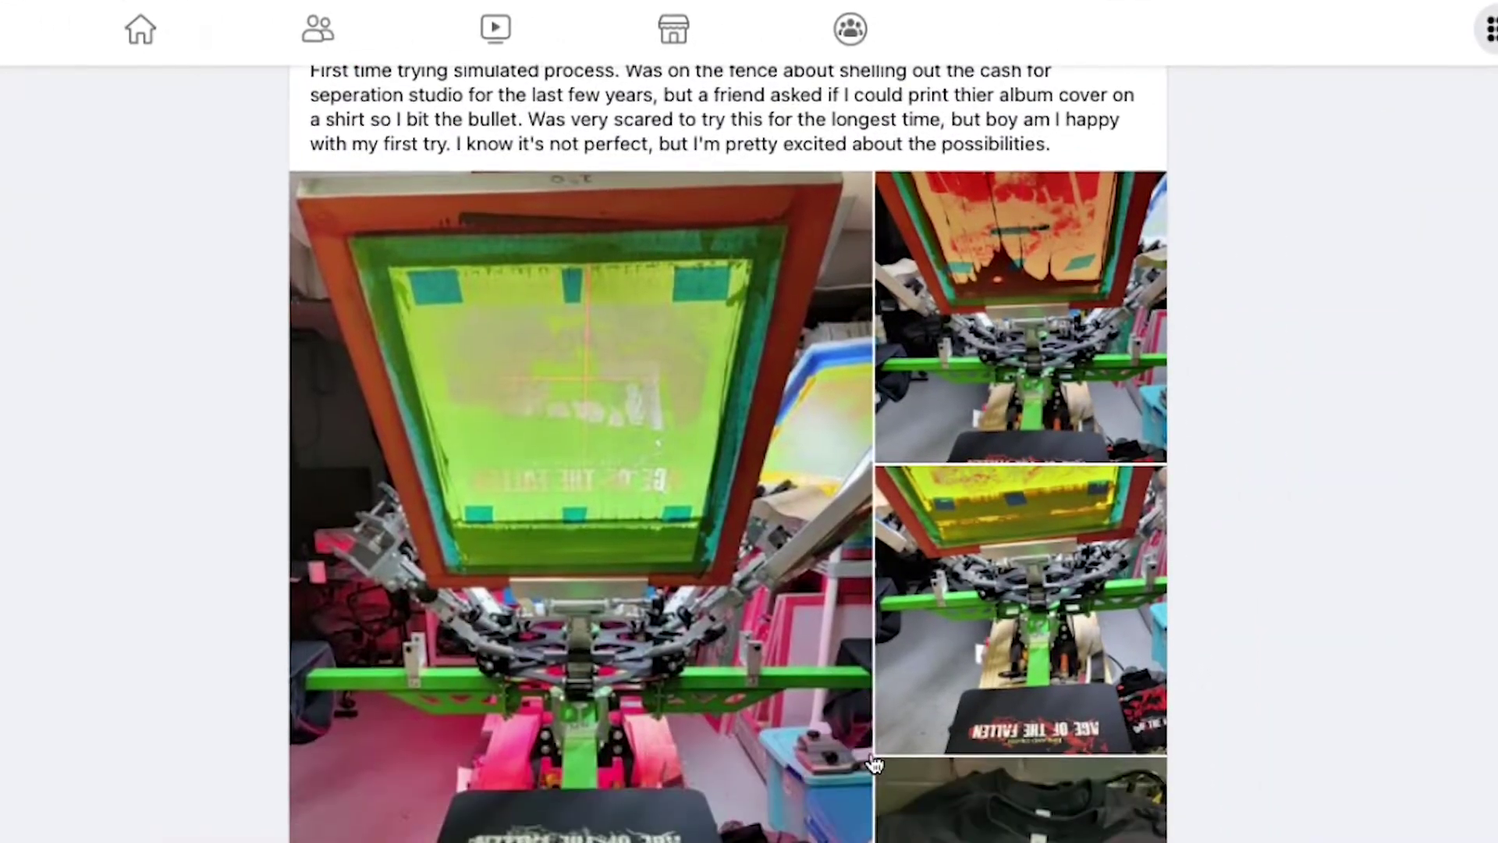
Step: Scroll the group feed past members' prints to the 1981 musician photo shirt post
scroll(876, 763, down, 10)
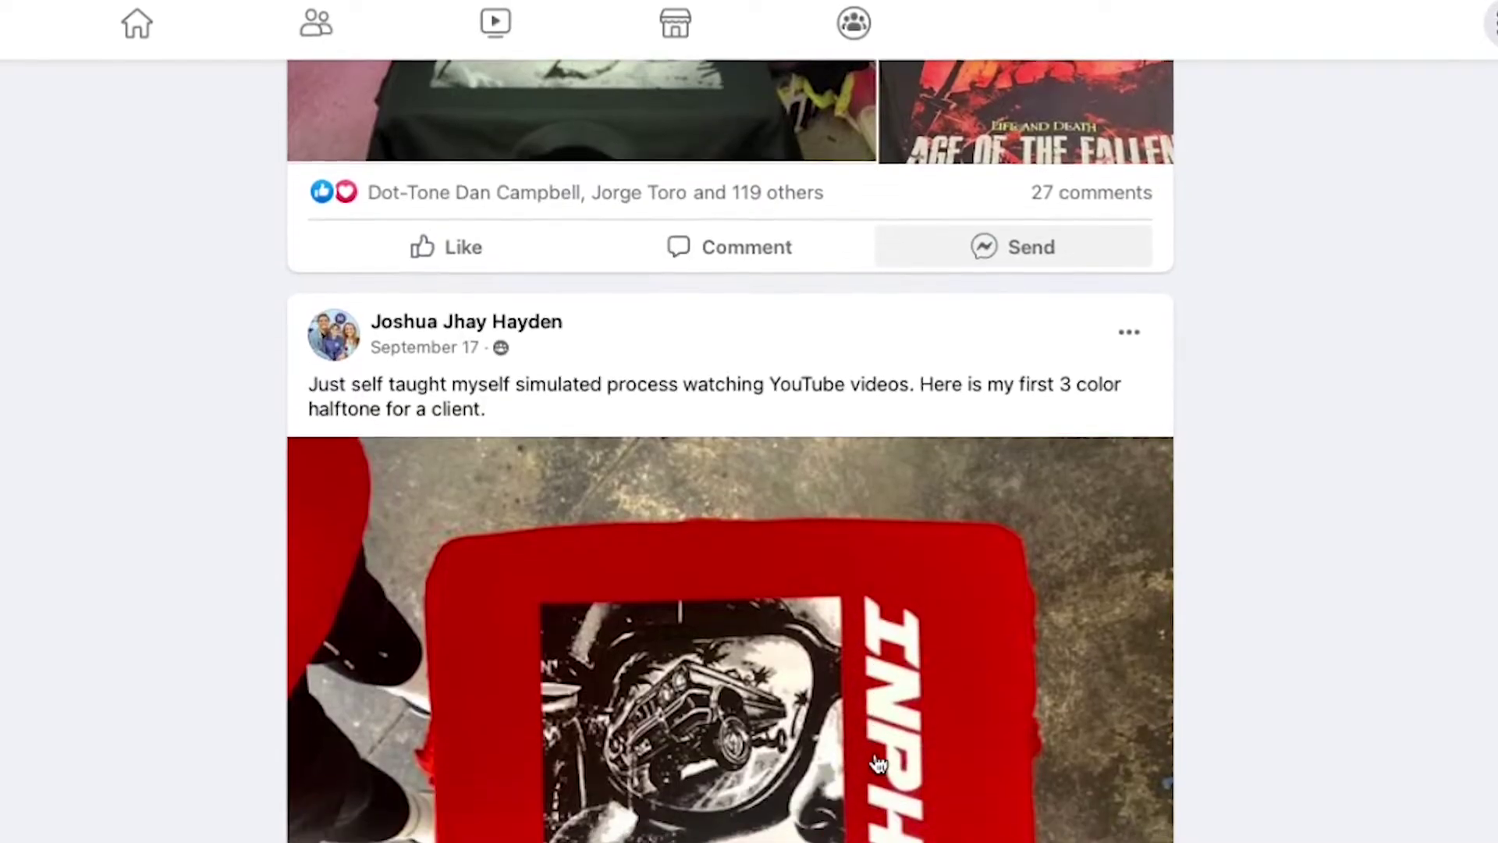
scroll(876, 763, down, 12)
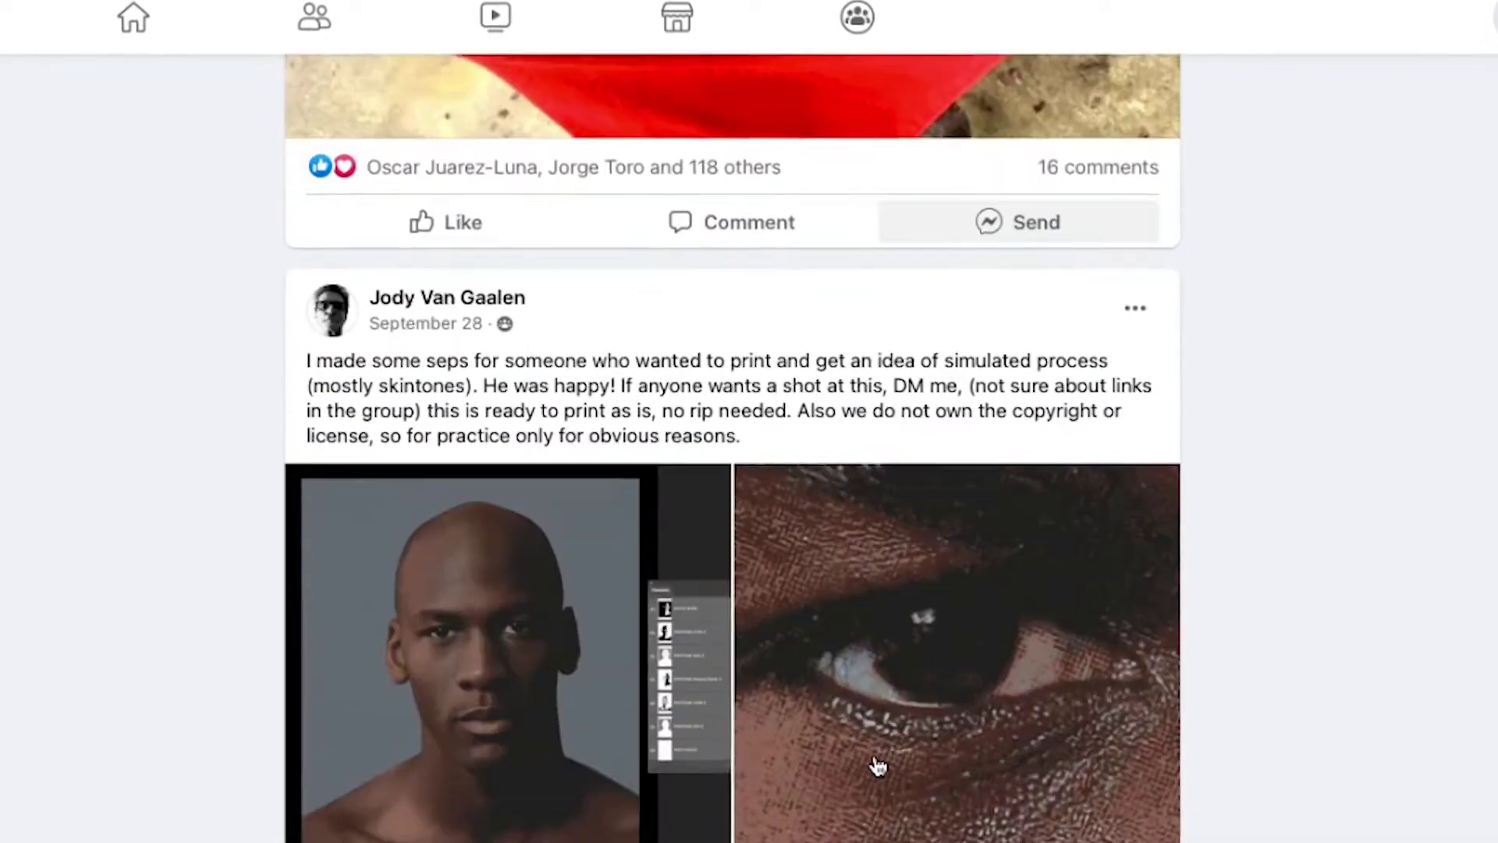
scroll(880, 764, down, 12)
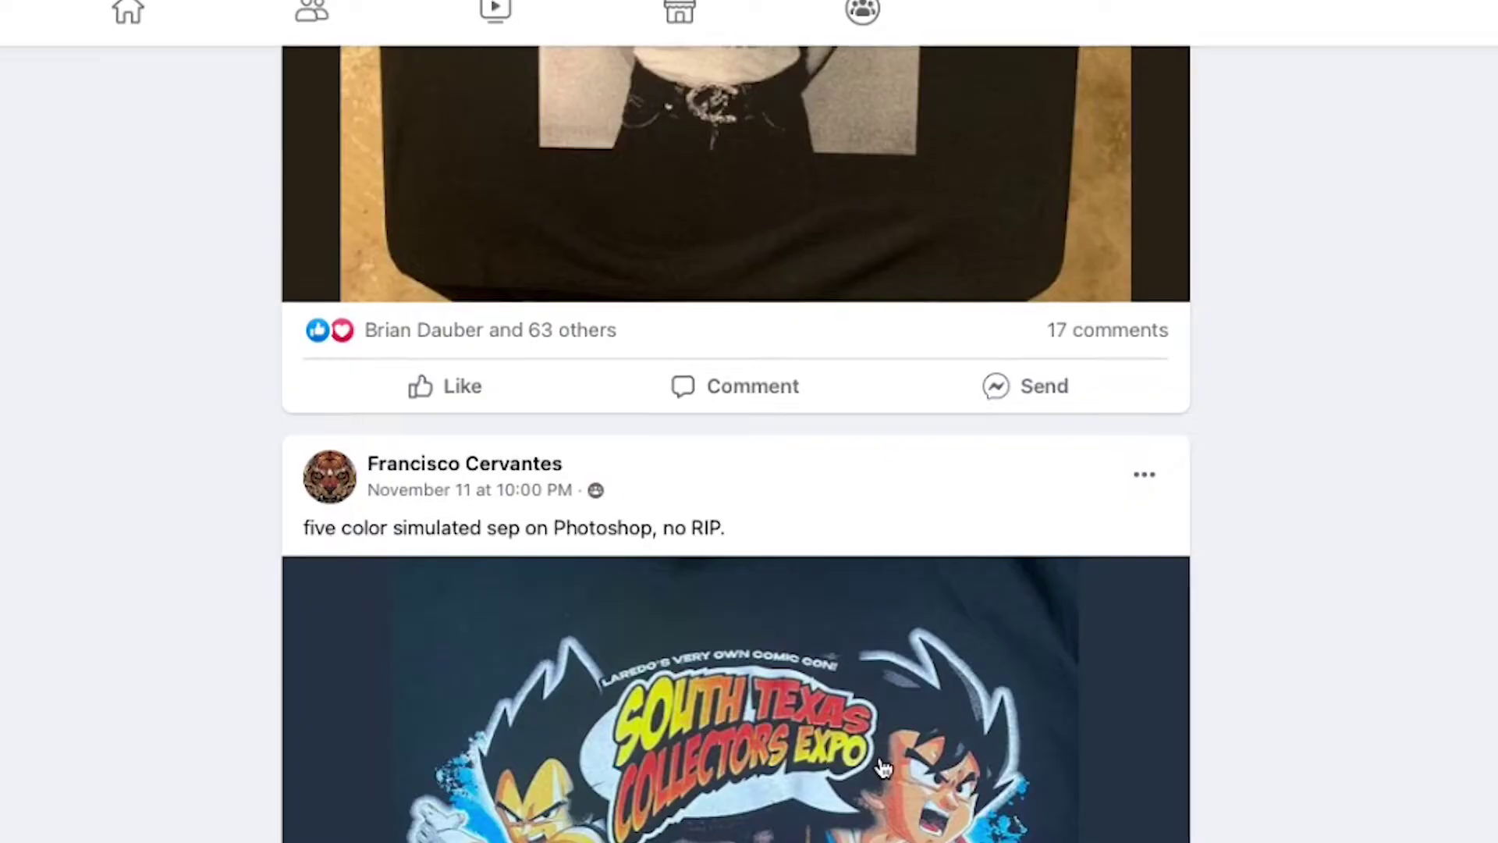
scroll(884, 769, down, 12)
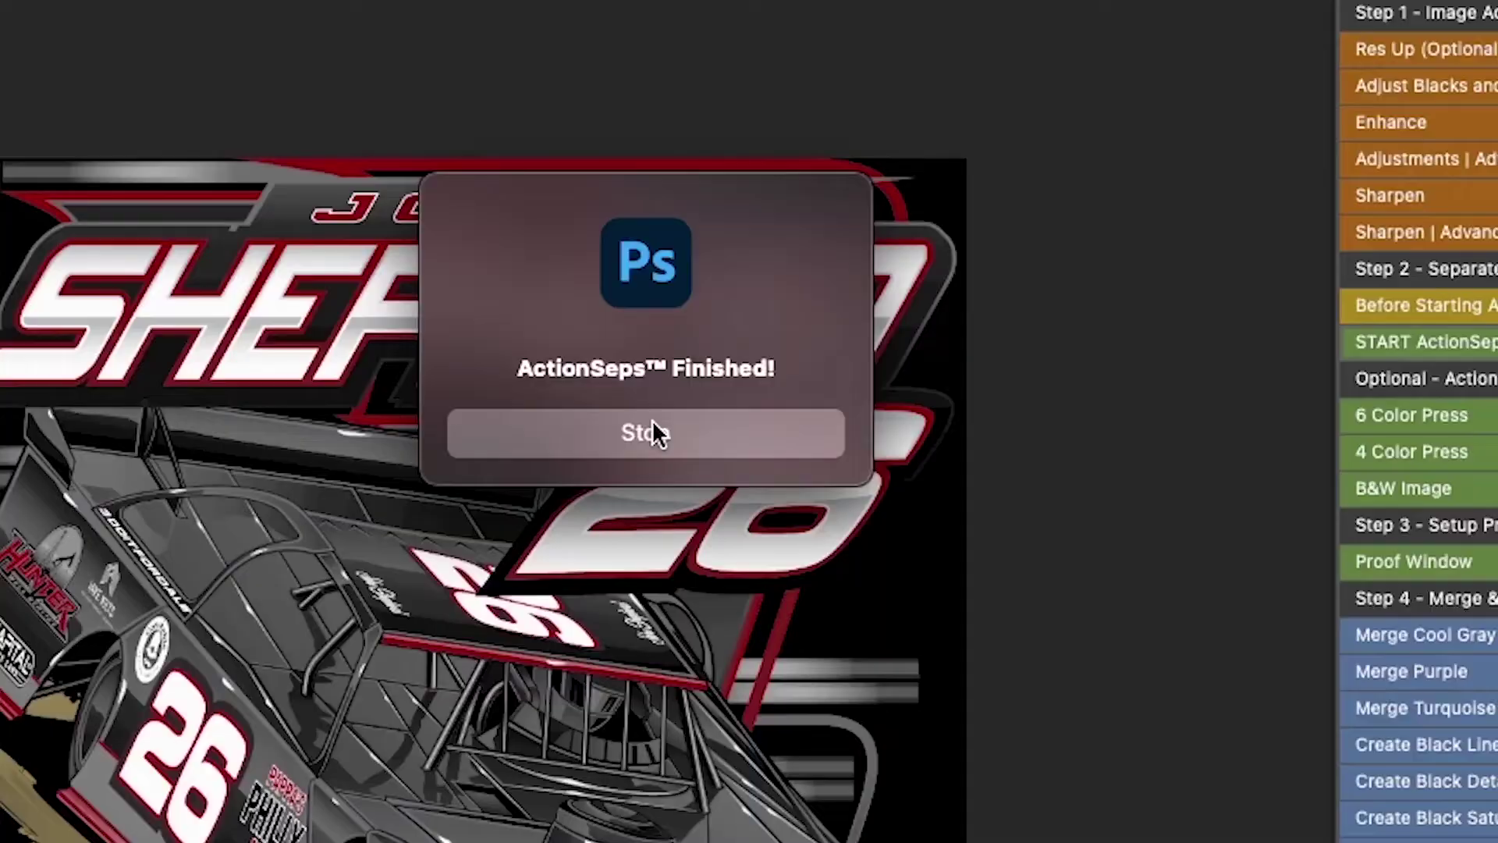
Step: Stop the ActionSeps Finished message and make the Highlight White channel visible
click(897, 316)
click(1275, 784)
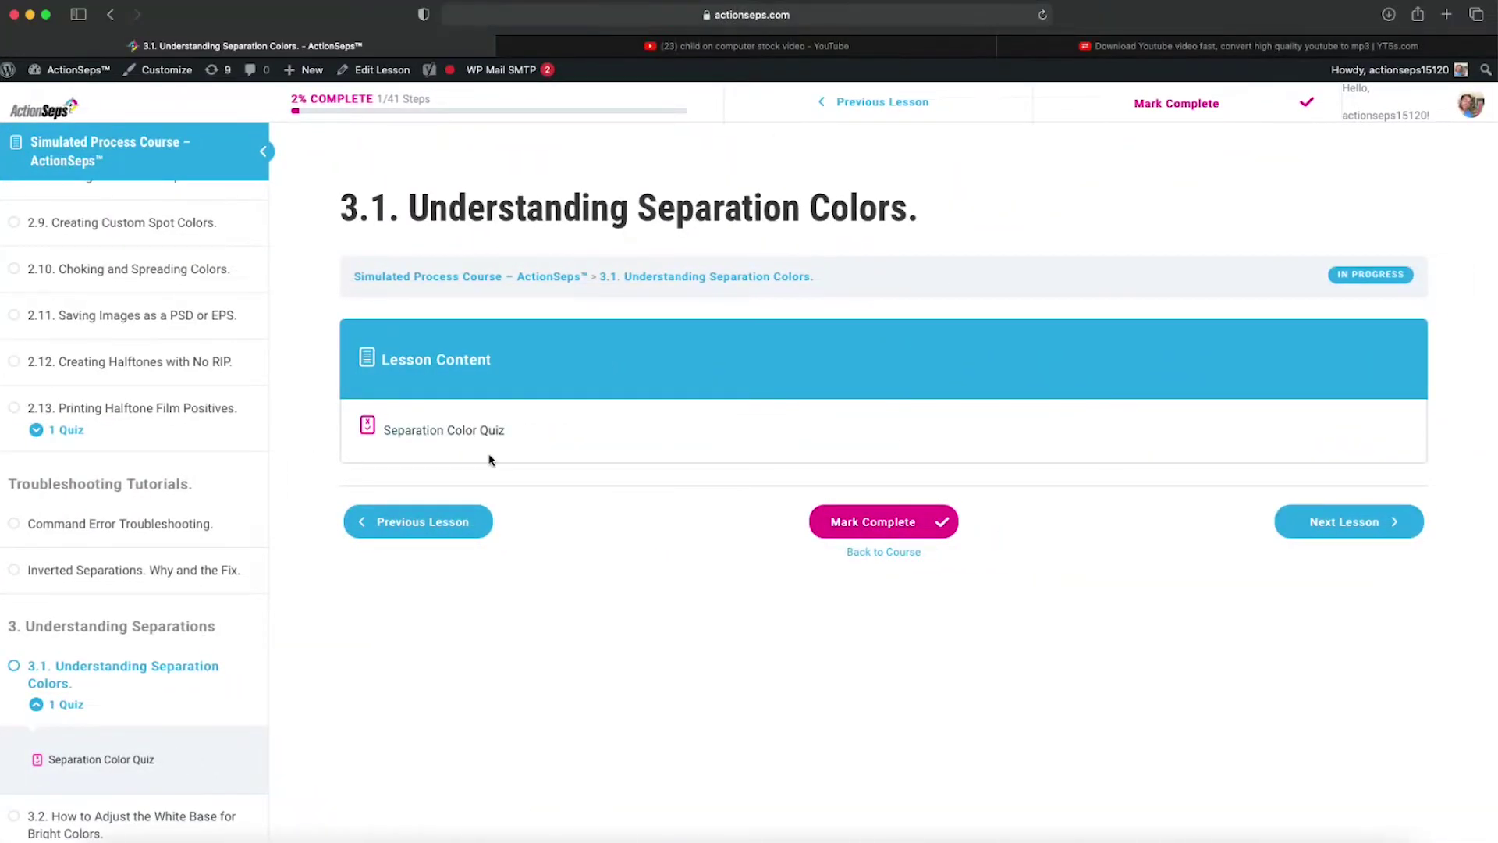
Step: Preview the Separation Color Quiz questions, then play the lesson 2.7 Custom Brown, Orange, and Purple video
click(468, 439)
click(388, 392)
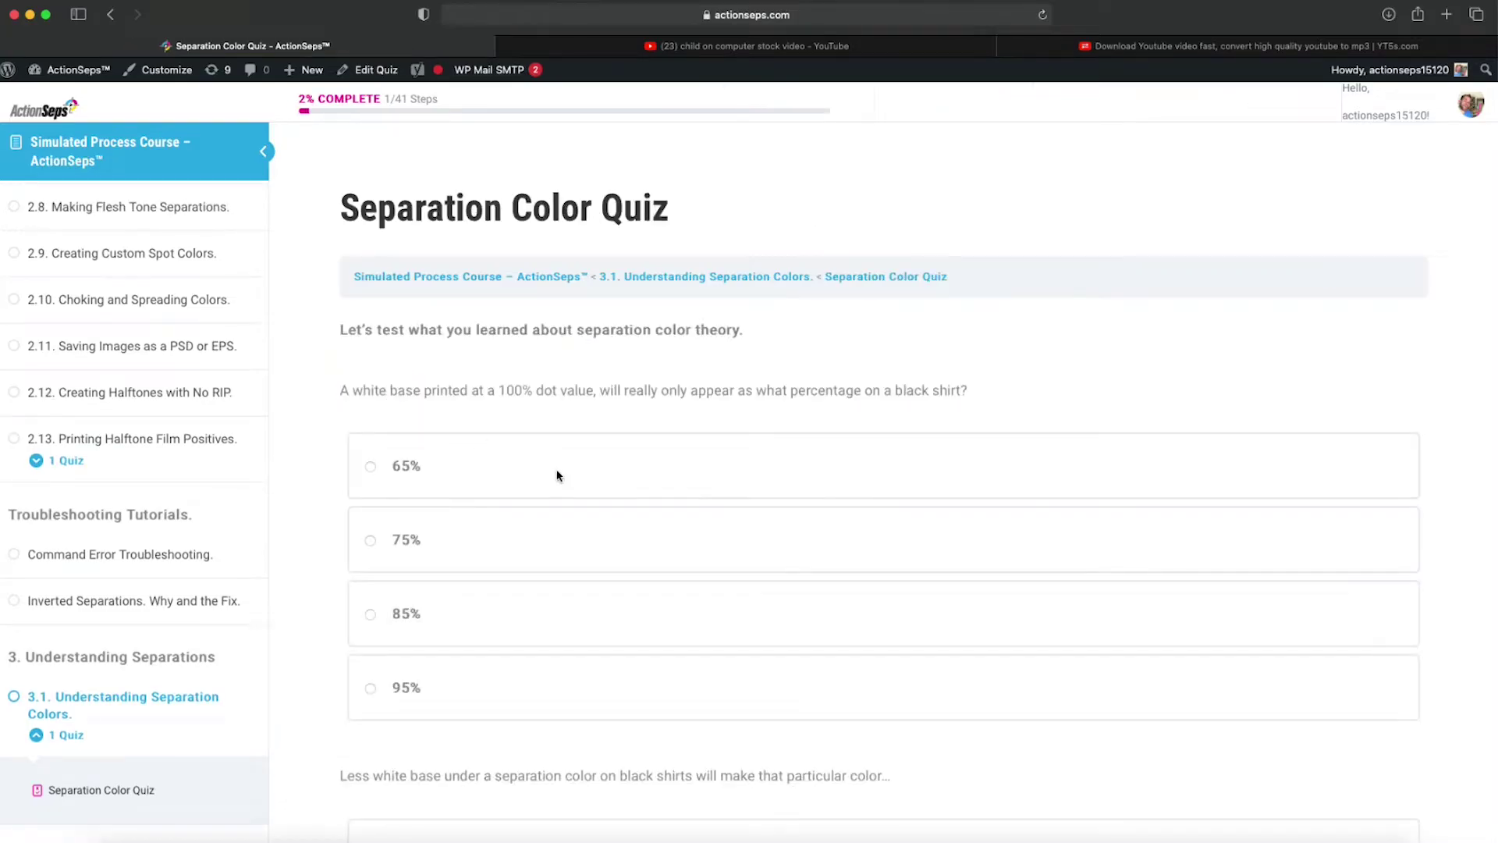
scroll(854, 526, down, 5)
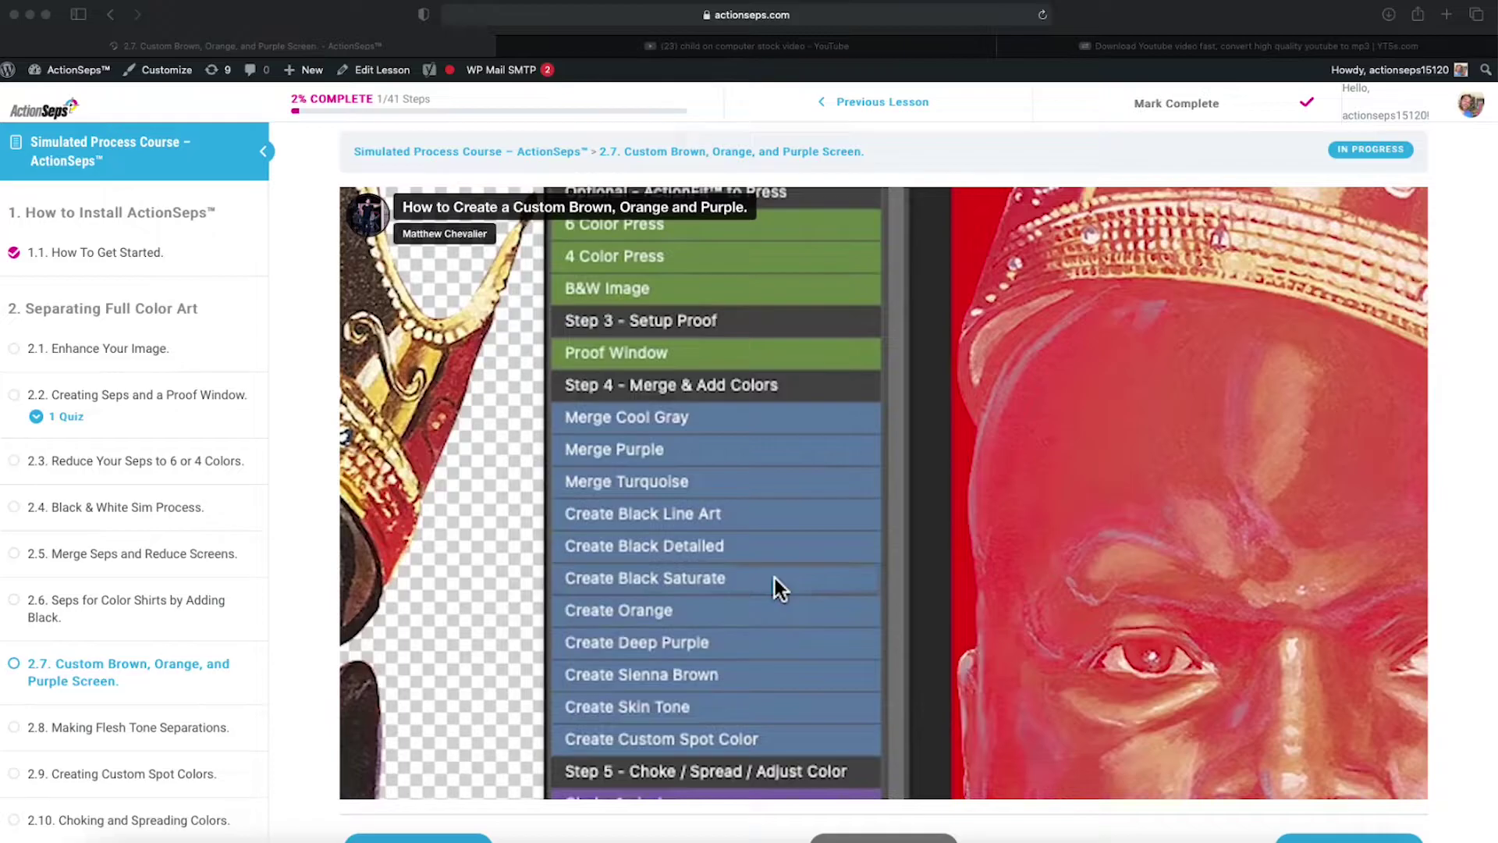
click(332, 811)
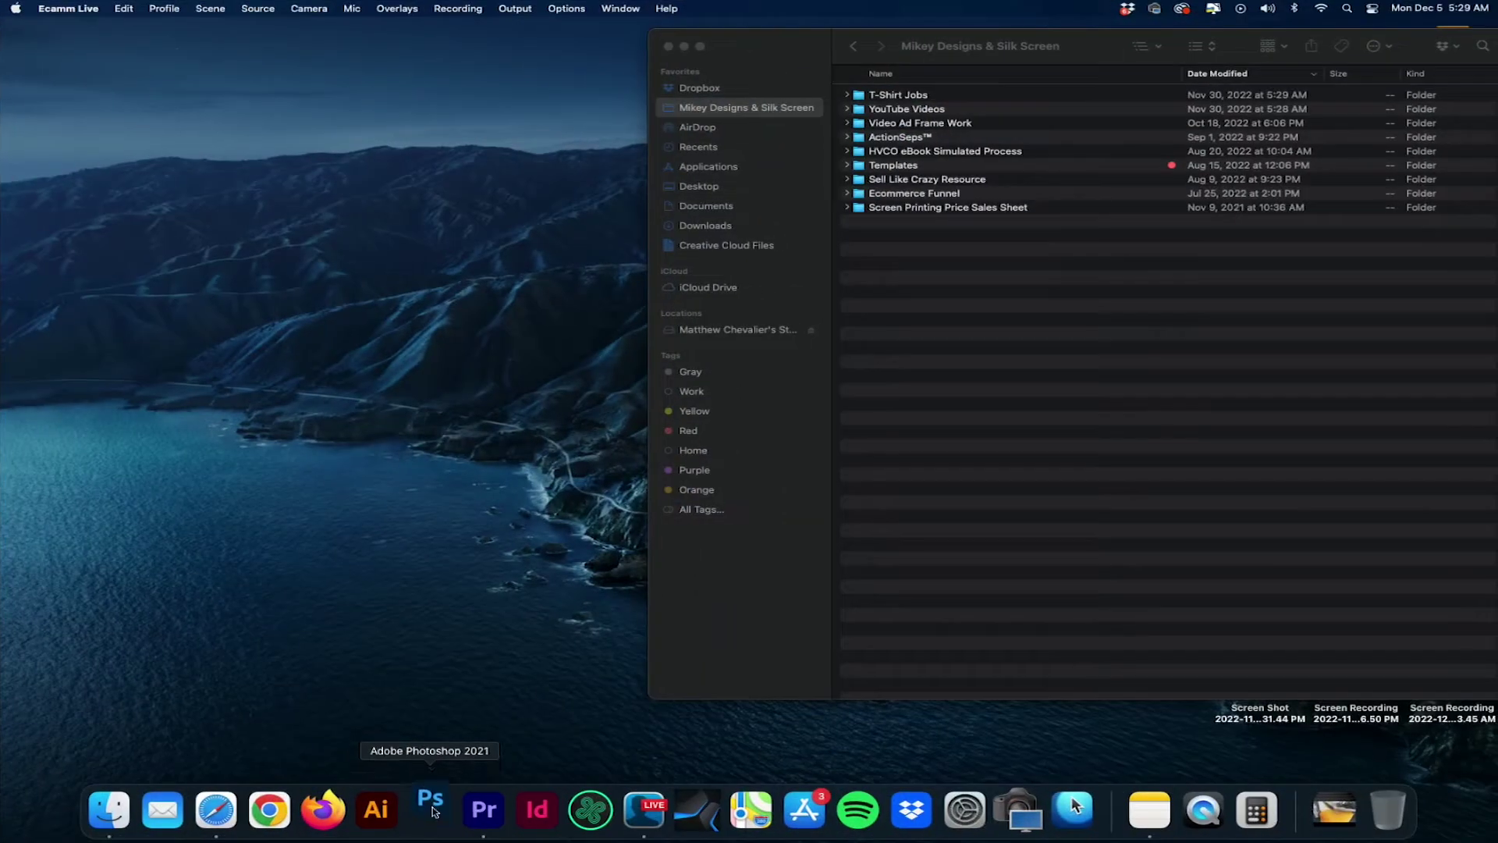
Step: Bring Photoshop forward and scroll the Space Cat separation's channels, including White Base and Red
click(430, 804)
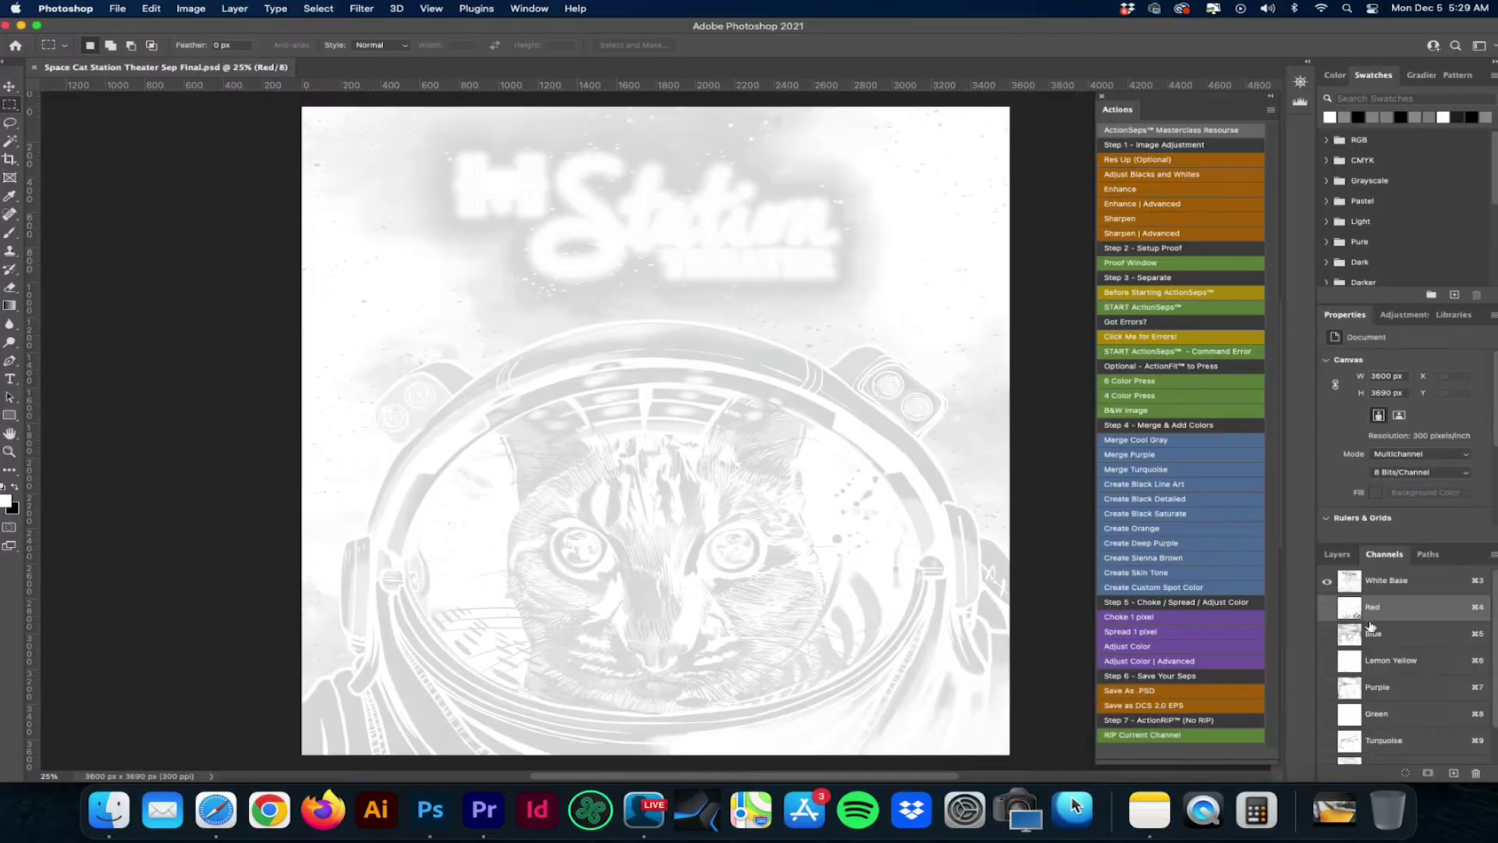
scroll(1371, 625, down, 2)
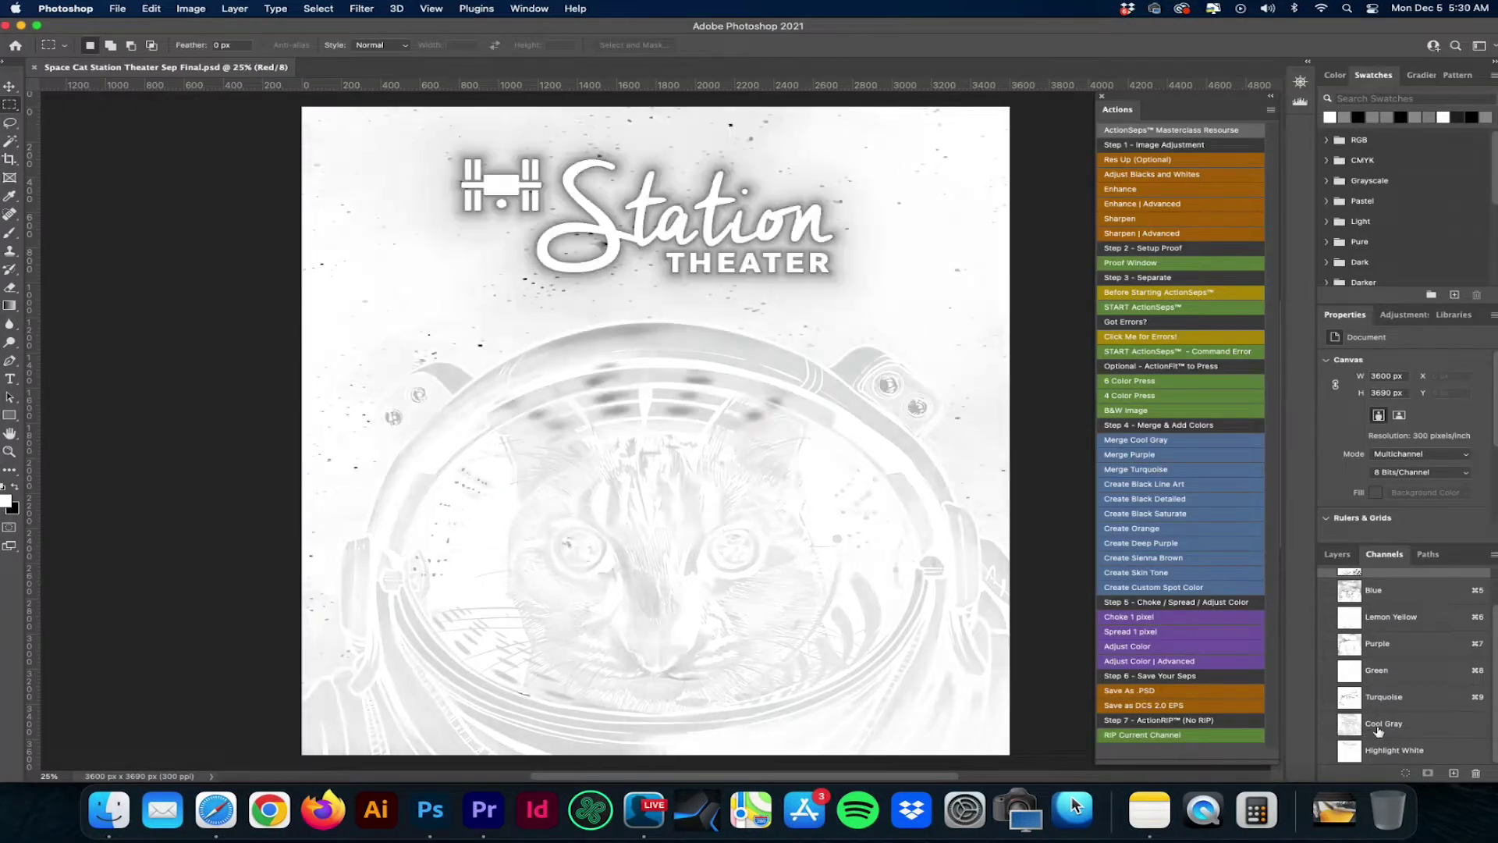
scroll(1403, 716, up, 2)
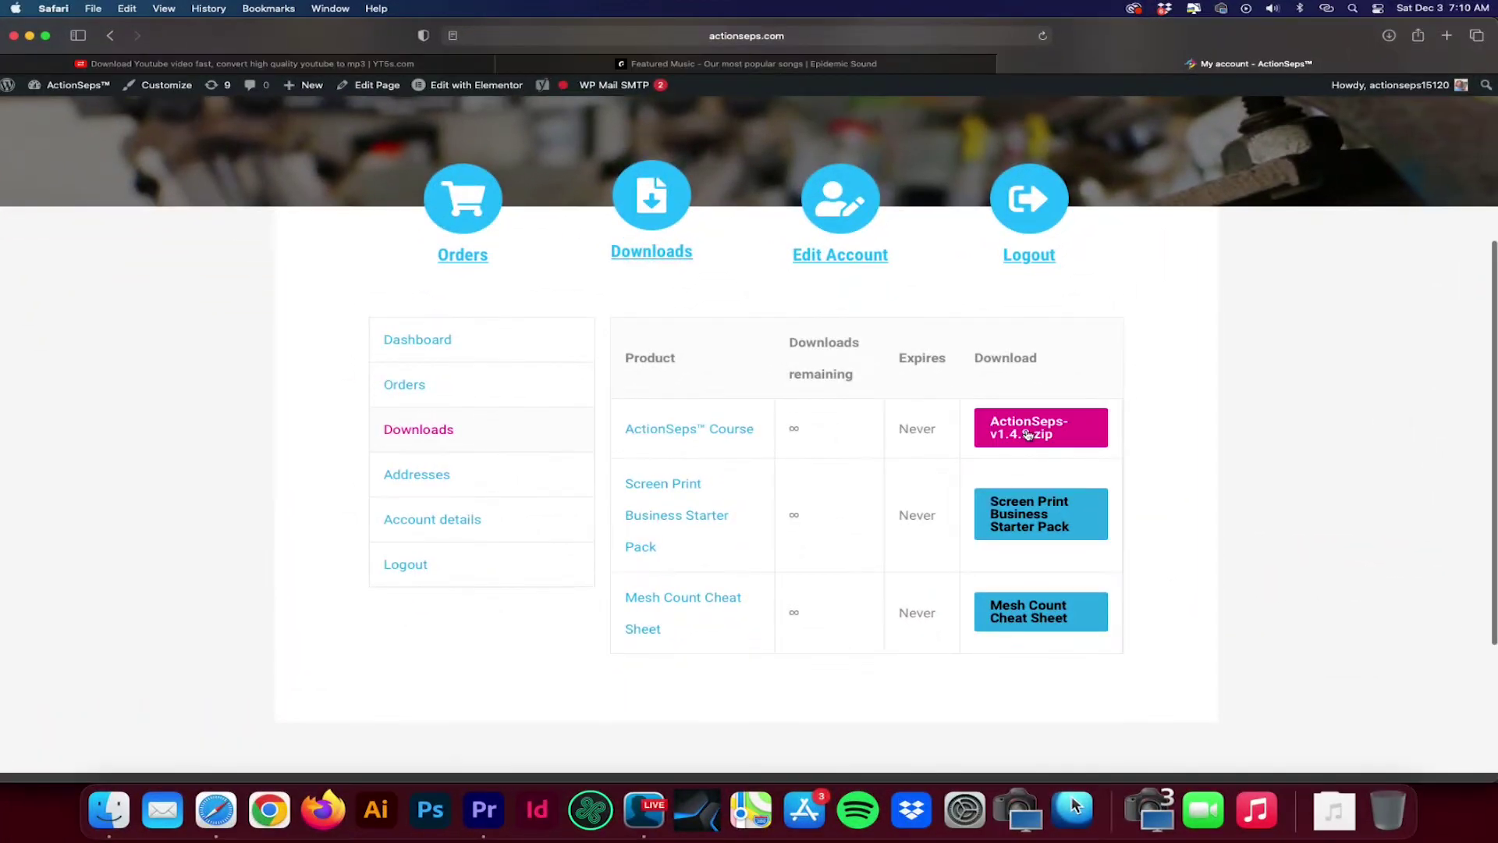
Step: Download the ActionSeps-v1.4 course zip and start the How to Merge Colors lesson video
click(1044, 429)
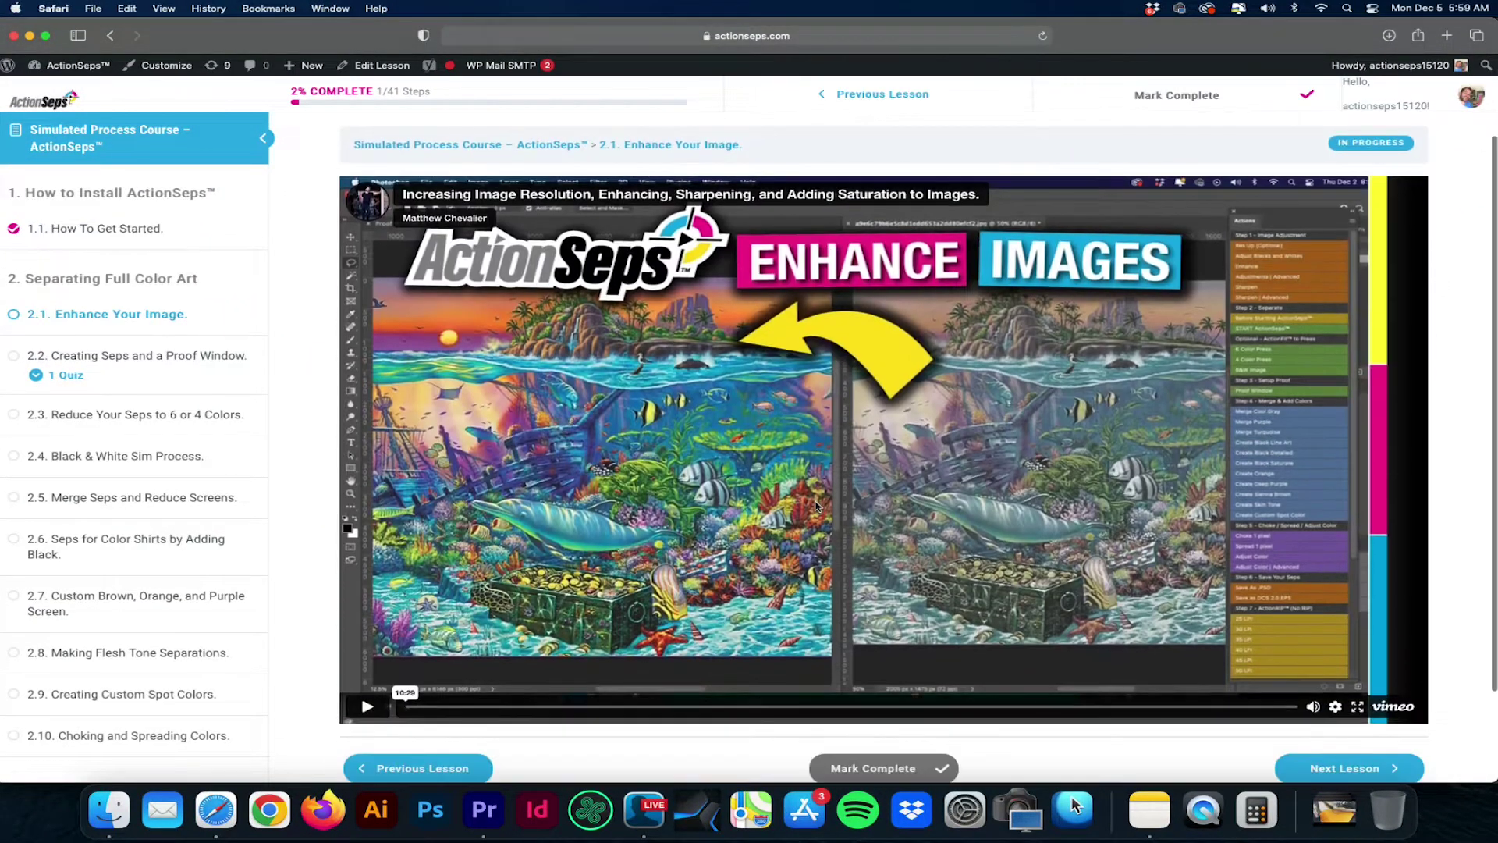
scroll(823, 480, down, 2)
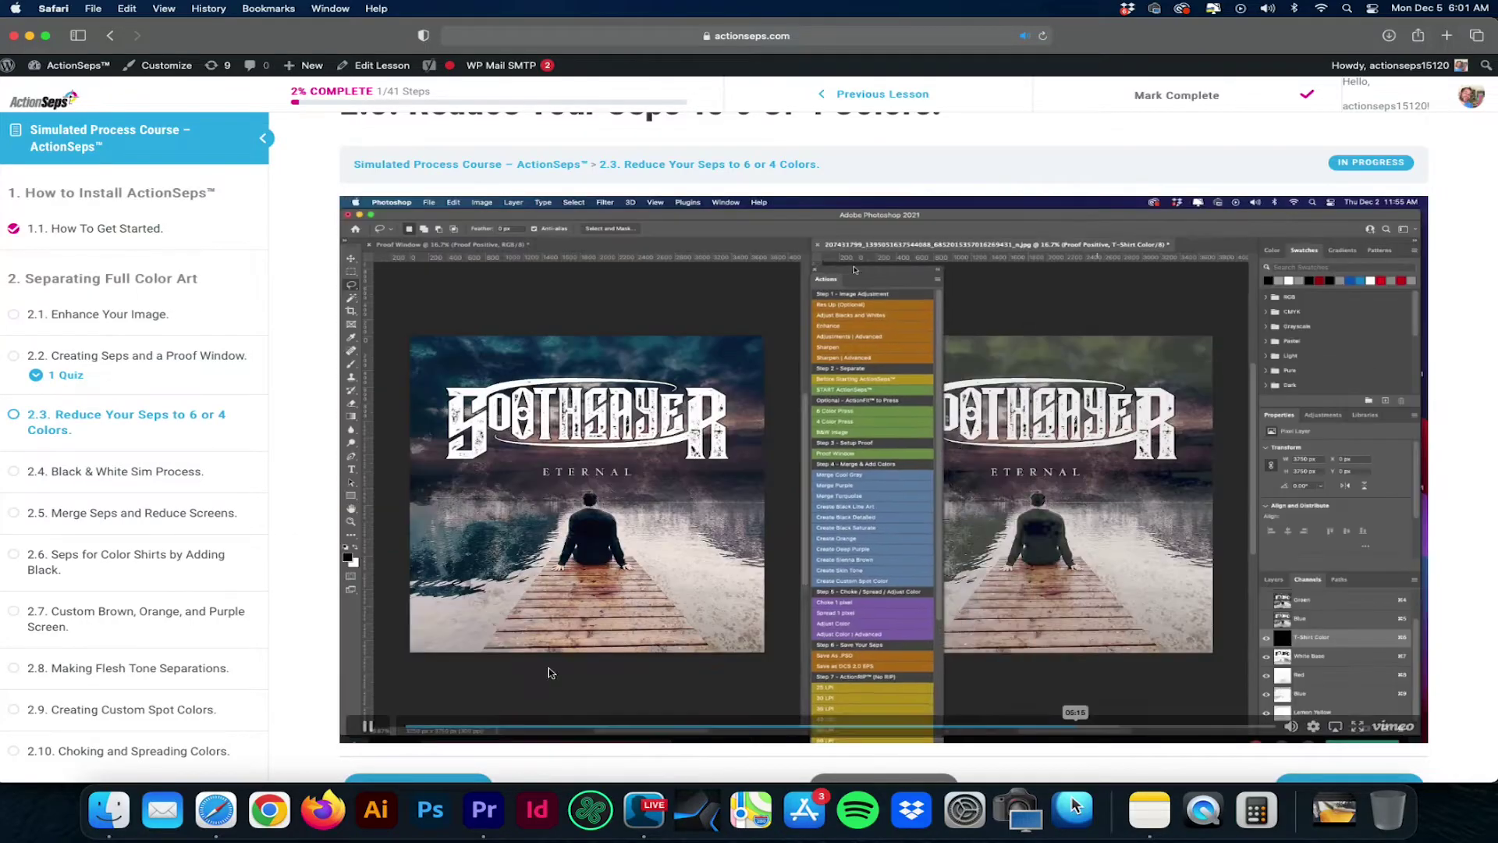
click(367, 725)
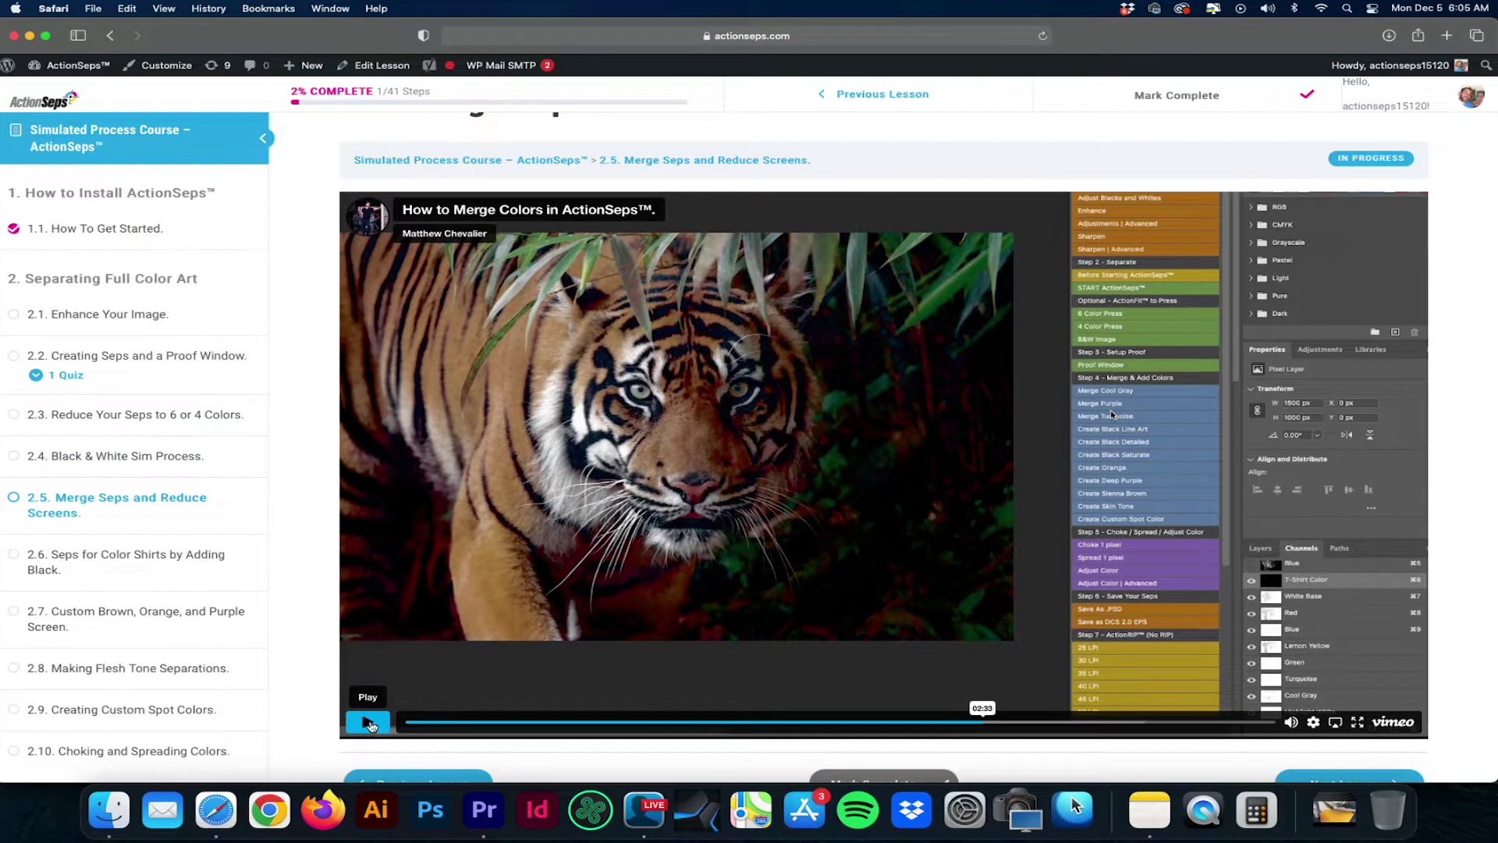
click(371, 726)
Step: Watch the lesson full screen, exit full screen, and switch to Ecamm Live
click(1357, 722)
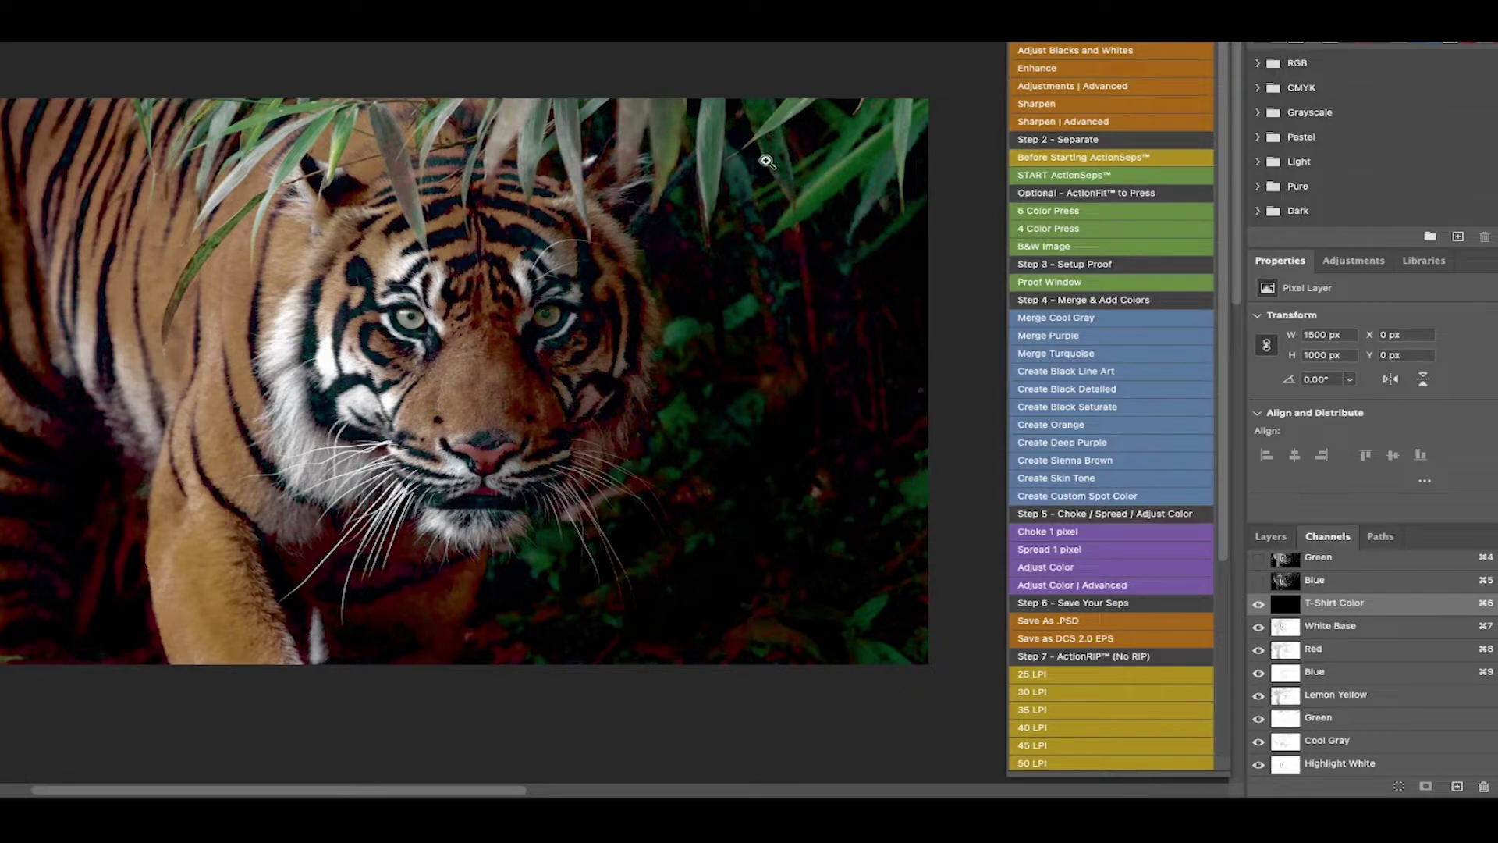
key(Escape)
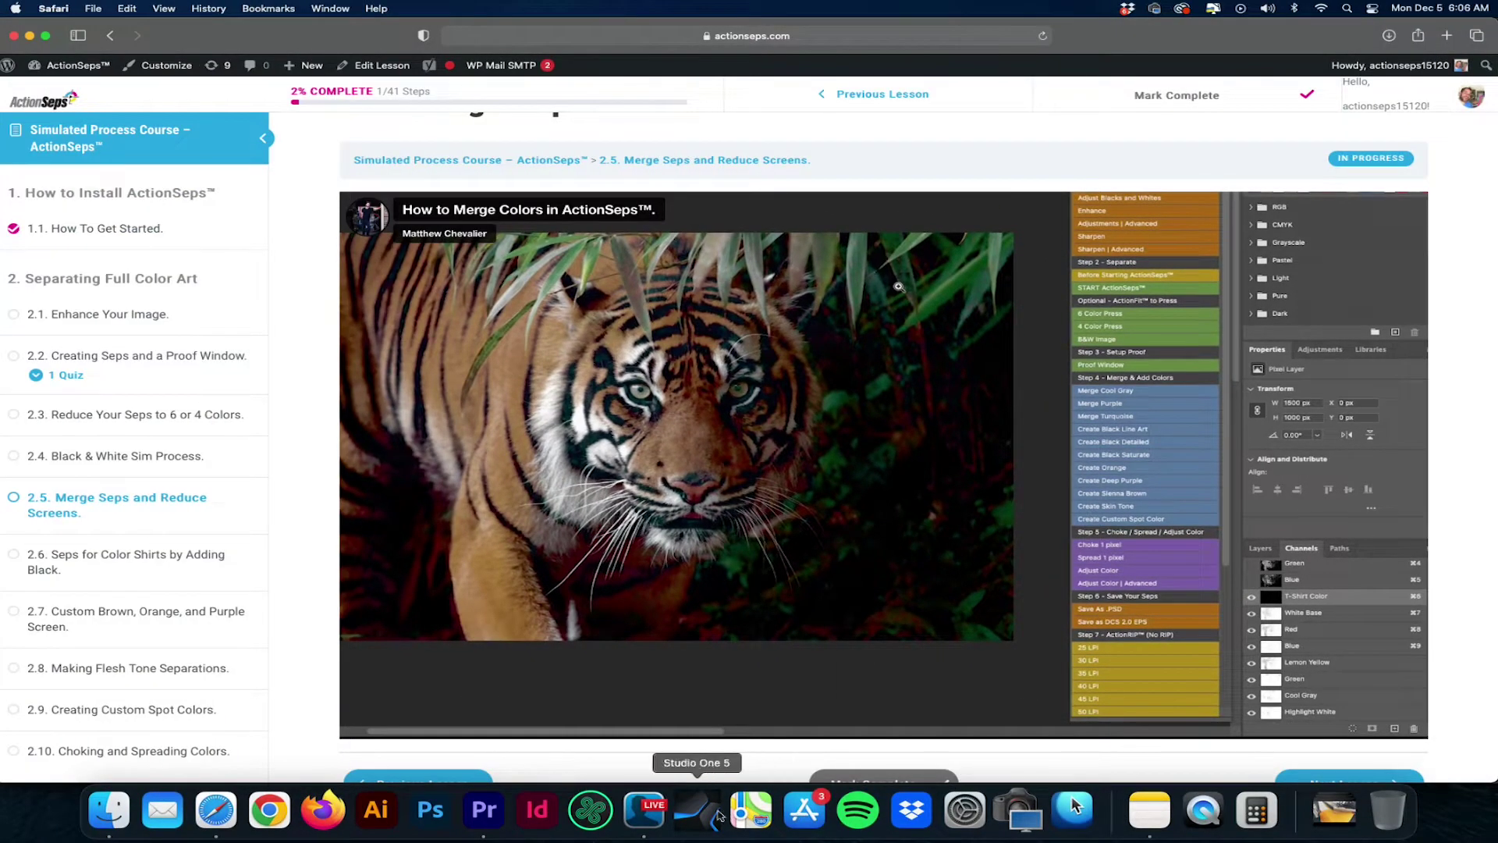
click(644, 809)
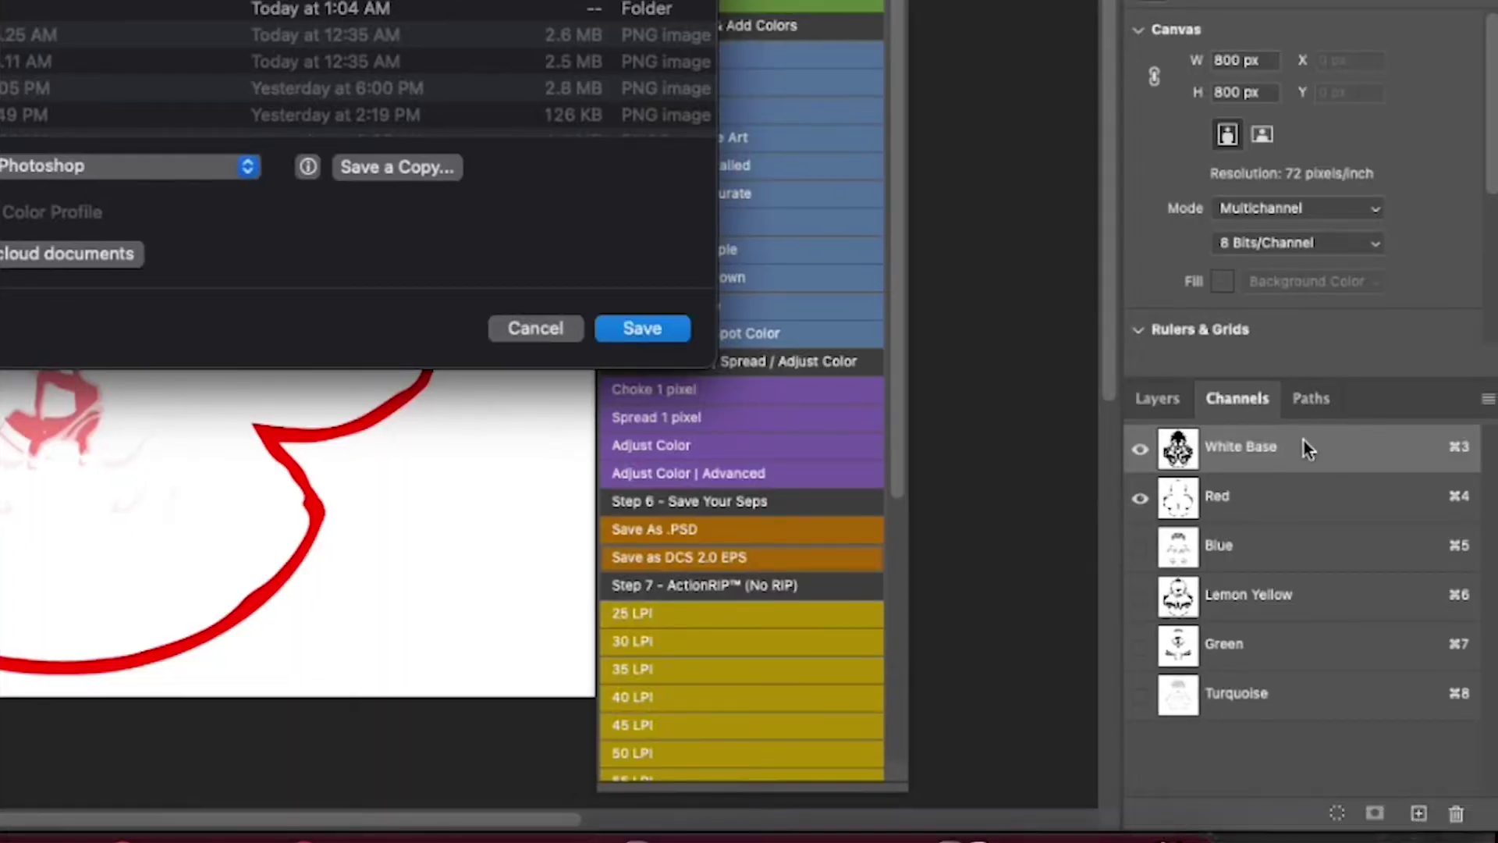
Step: List the Save As format choices to show Photoshop DCS 2.0
click(799, 620)
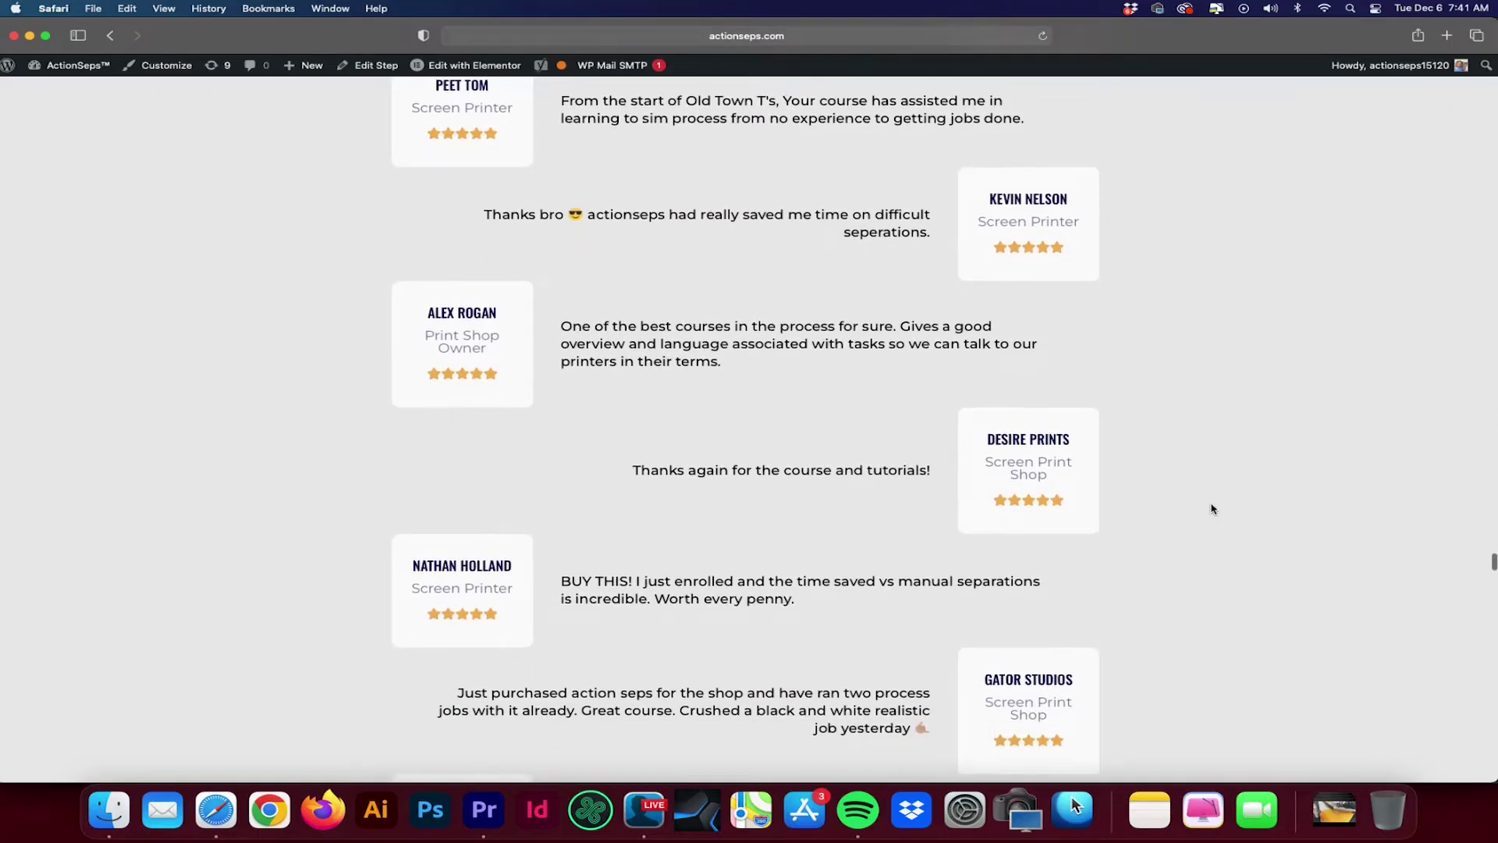
Step: Scroll the five-star reviews down to the CLICK HERE TO ENROLL NOW button
scroll(1212, 509, down, 5)
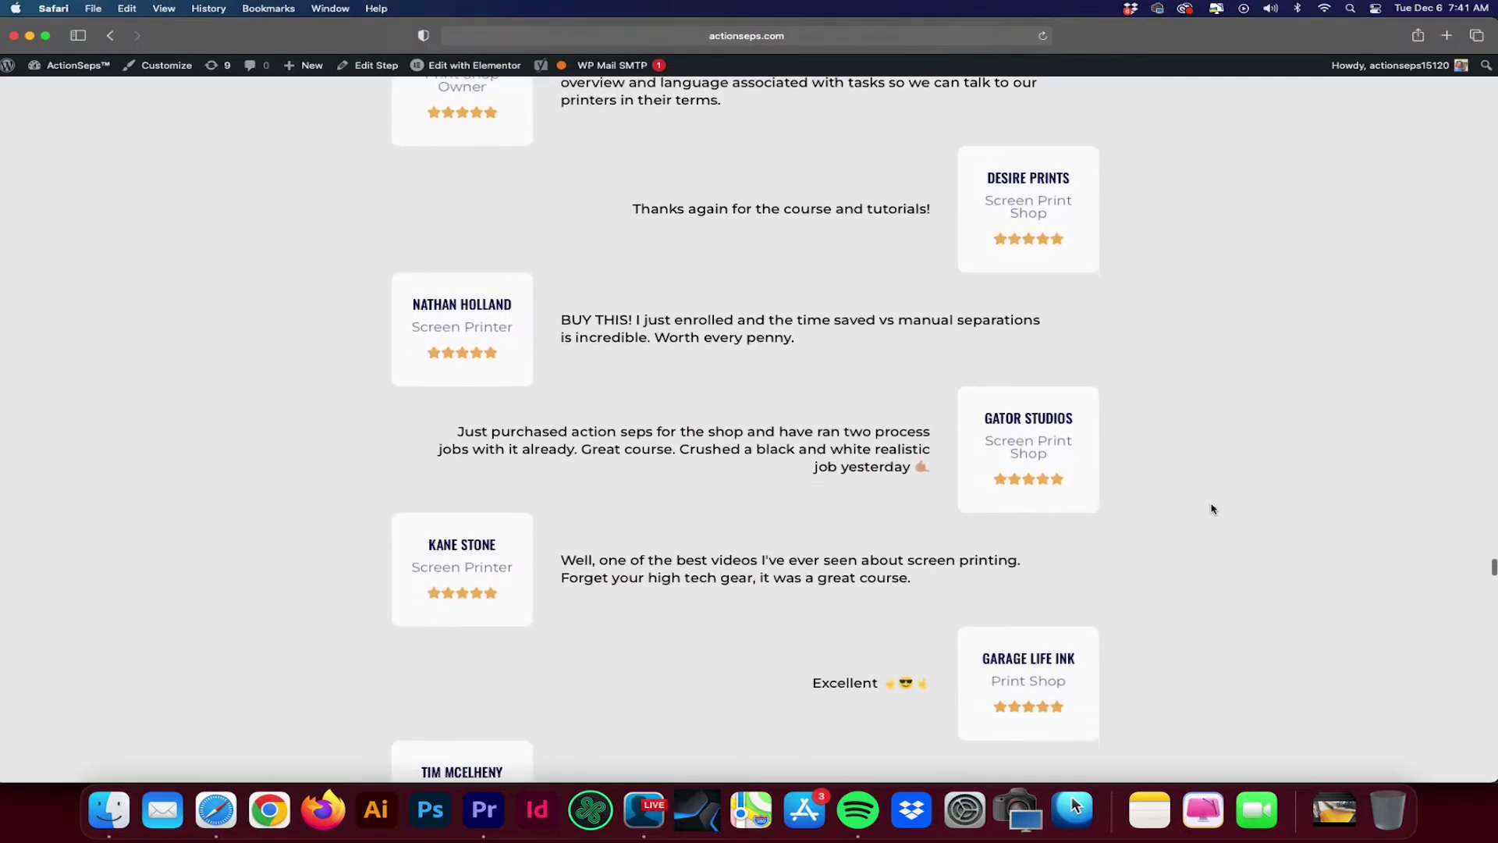
scroll(1211, 509, down, 4)
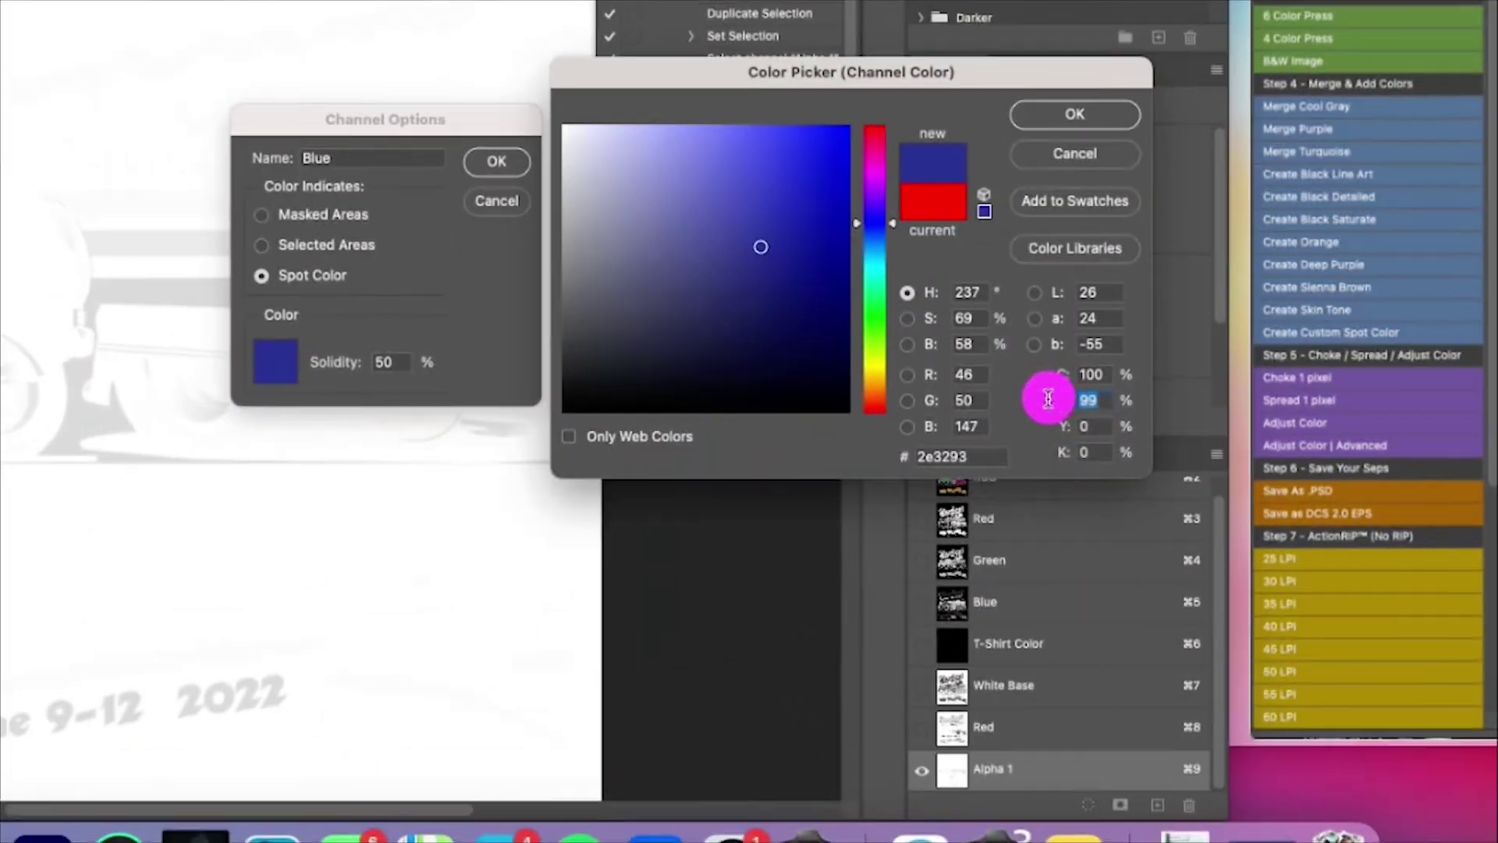
Step: Enter M 75 for the Blue spot colour, then open the Red spot channel's Color swatch picker
text(75)
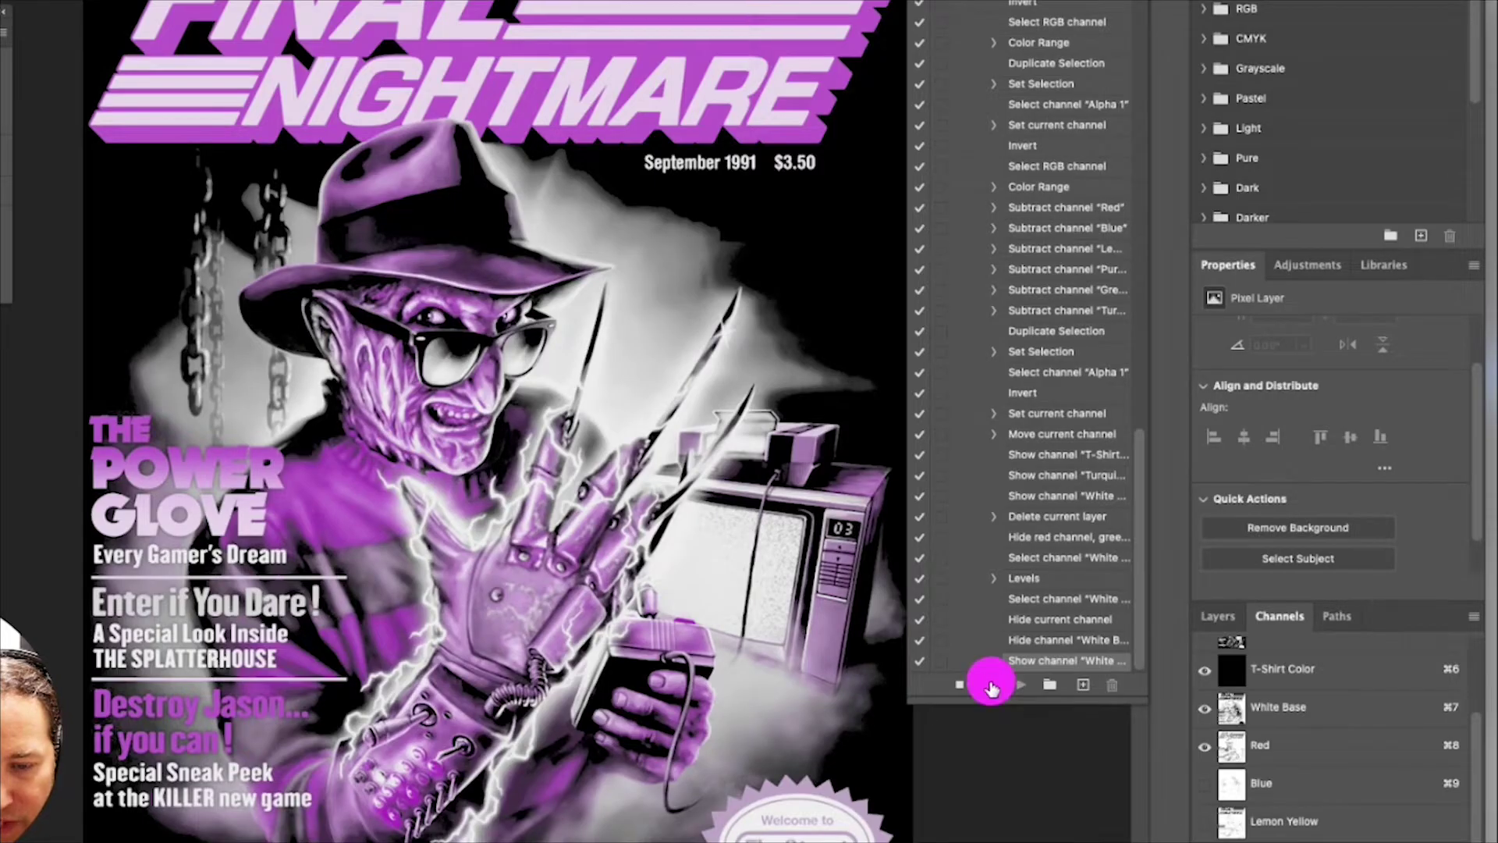
click(1310, 749)
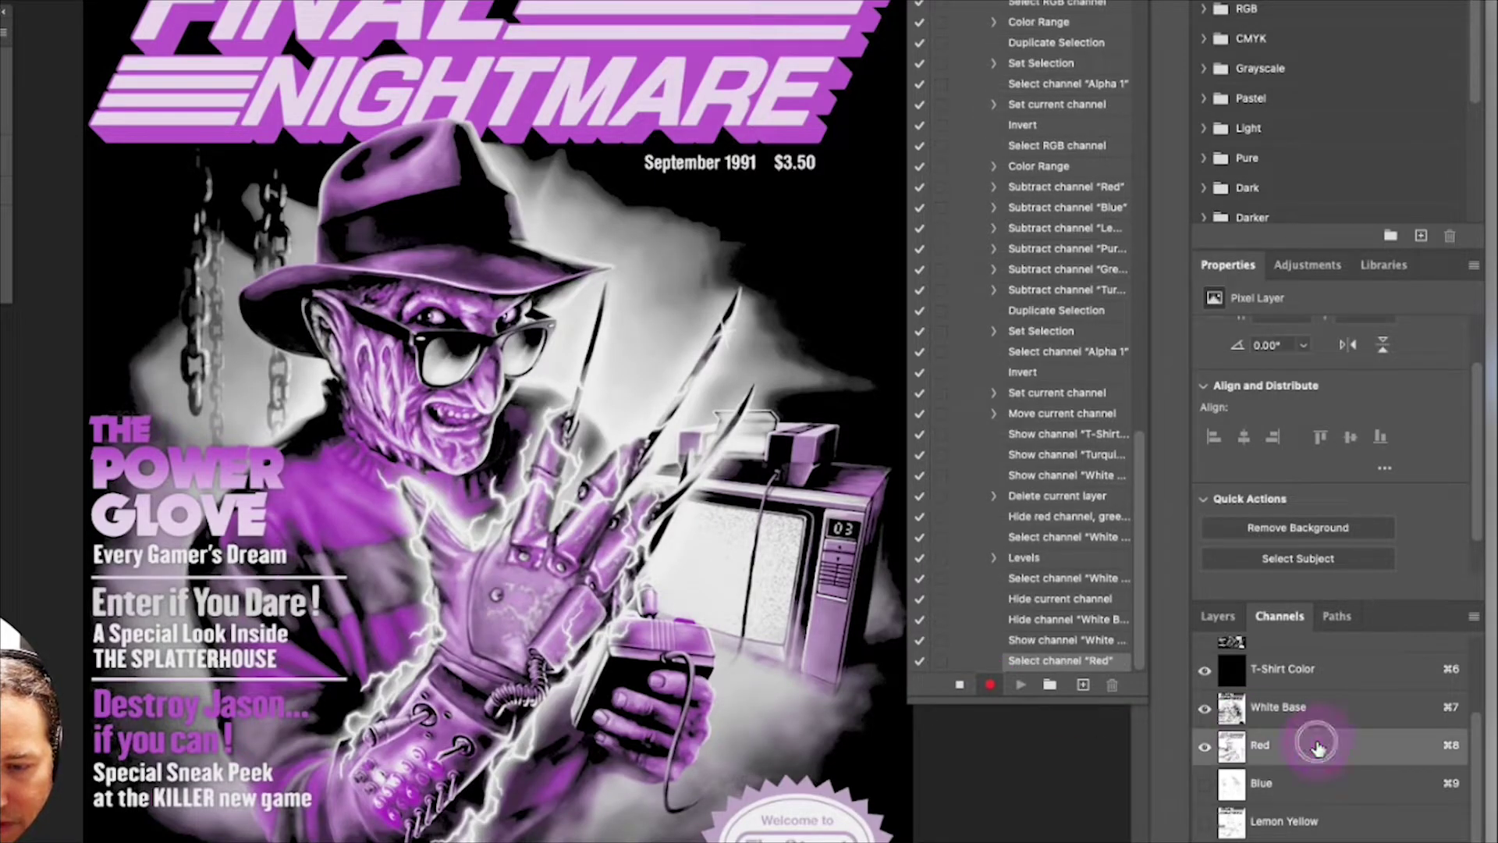
double_click(1317, 747)
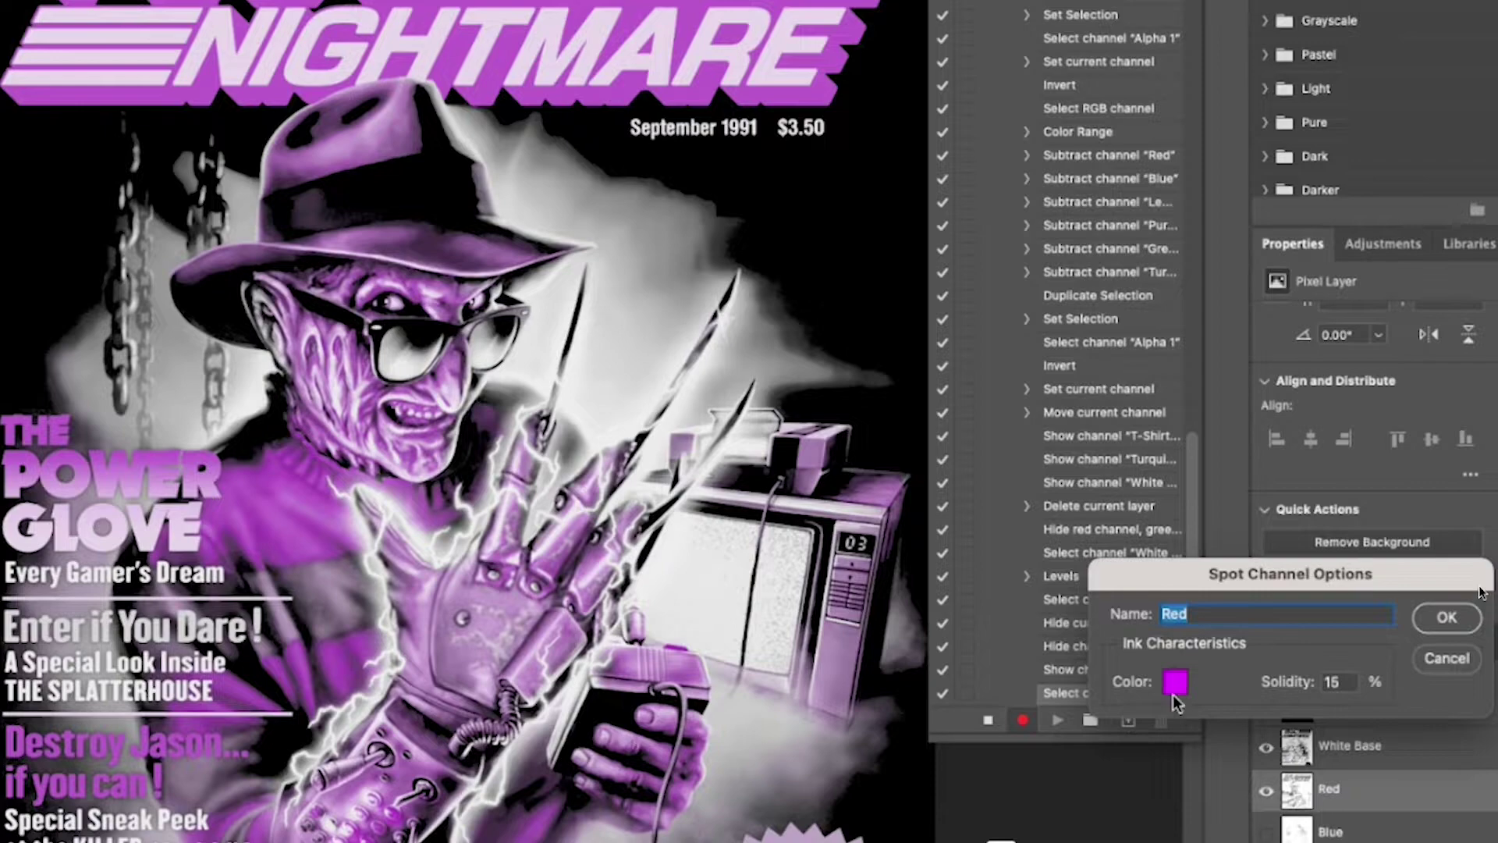
click(1174, 682)
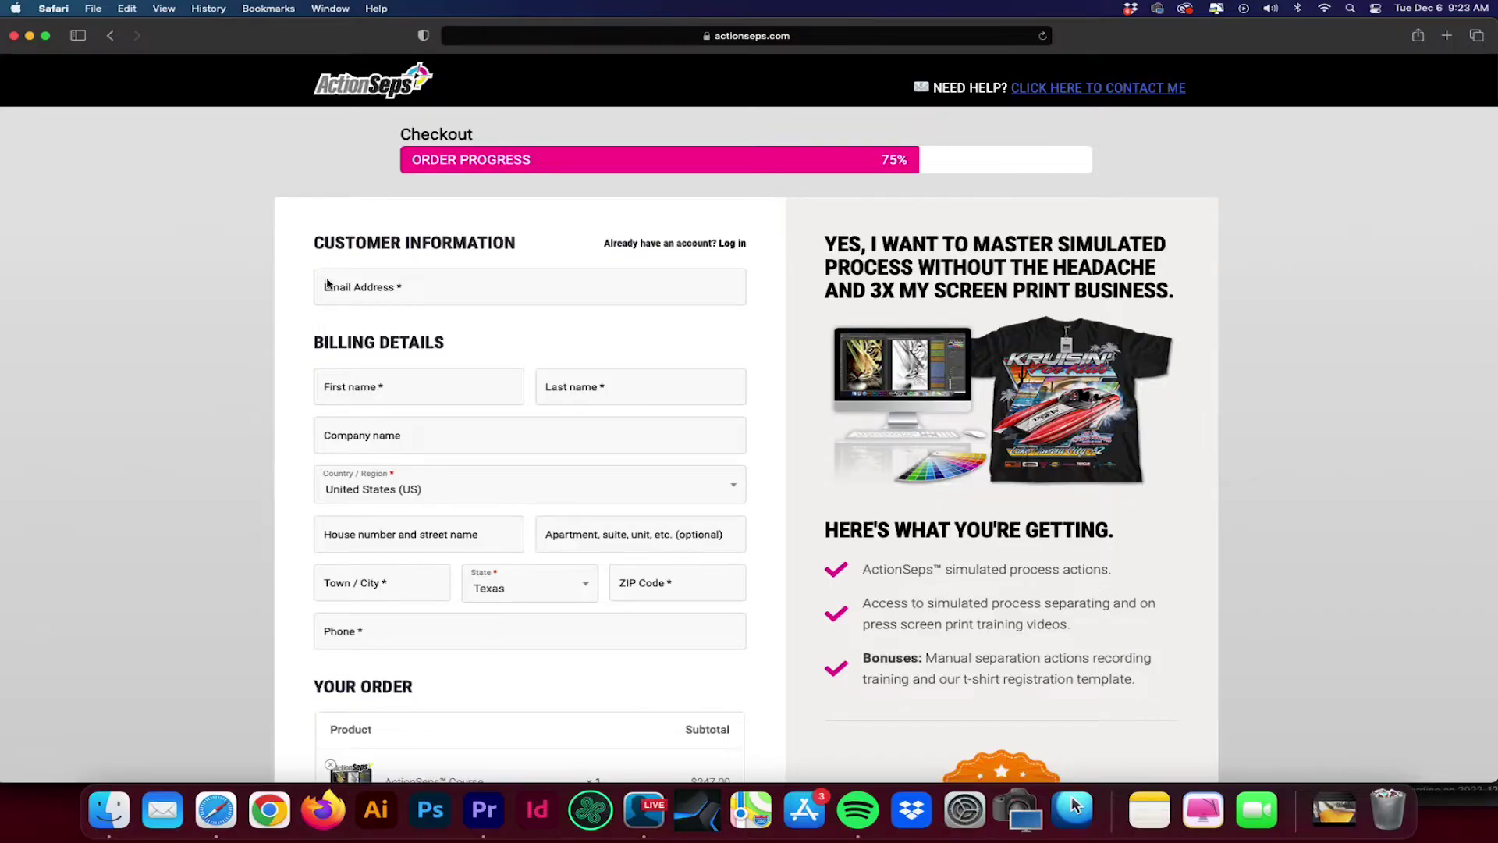
Step: Finish entering the customer's first name in the checkout form
text(hn)
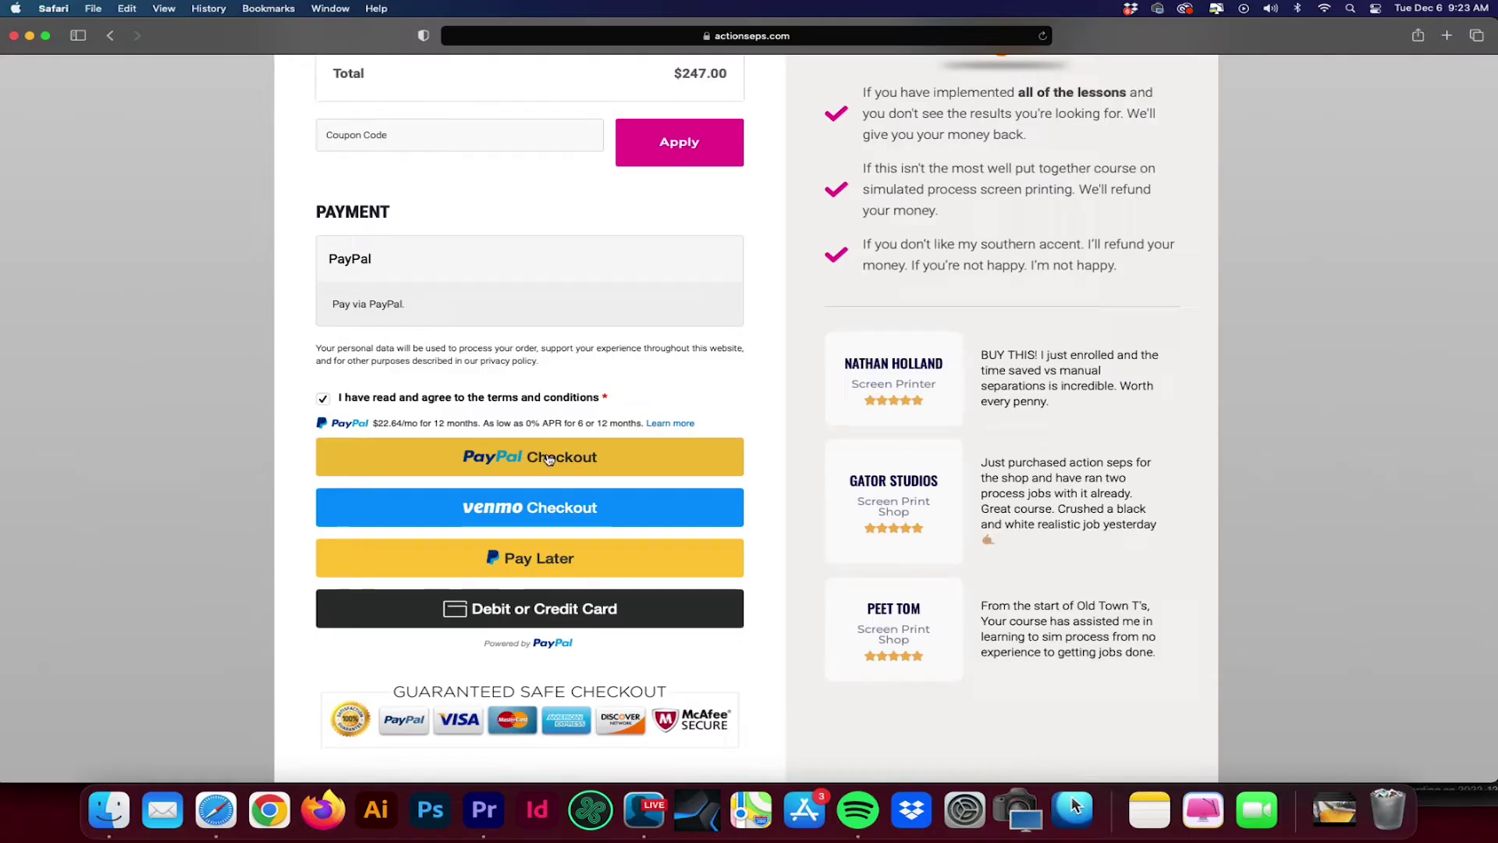